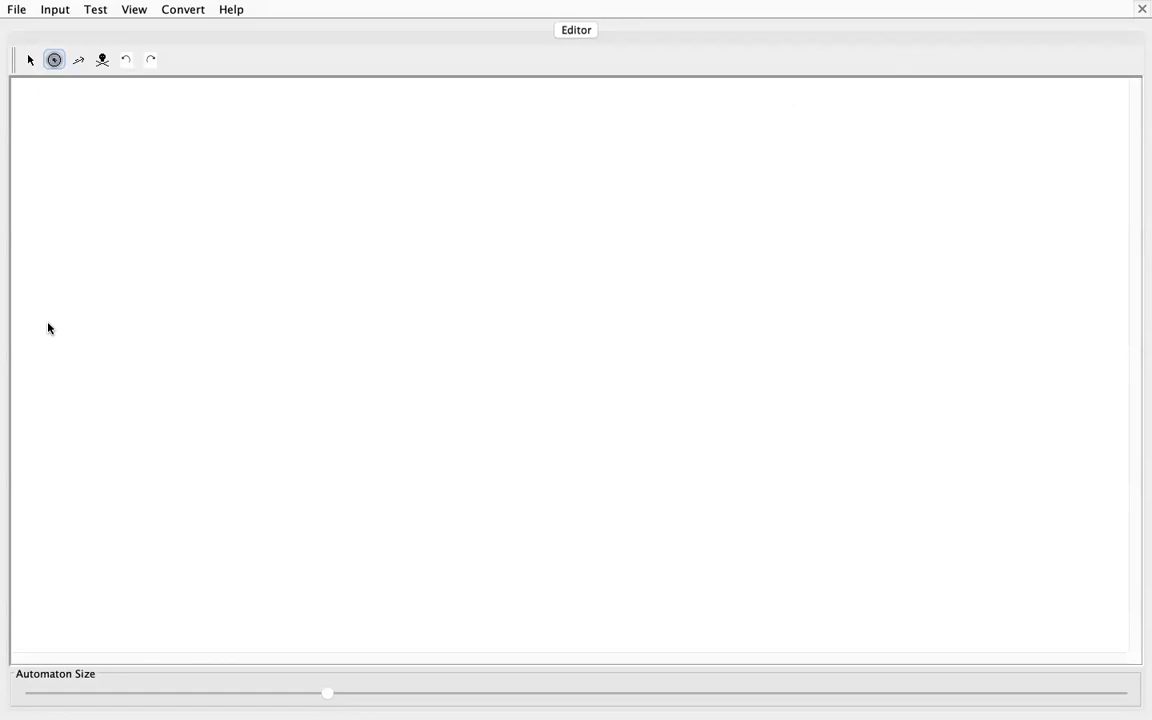
Step: Place four states, q0 to q3, in a horizontal row across the upper part of the canvas
left_click(77, 197)
left_click(237, 194)
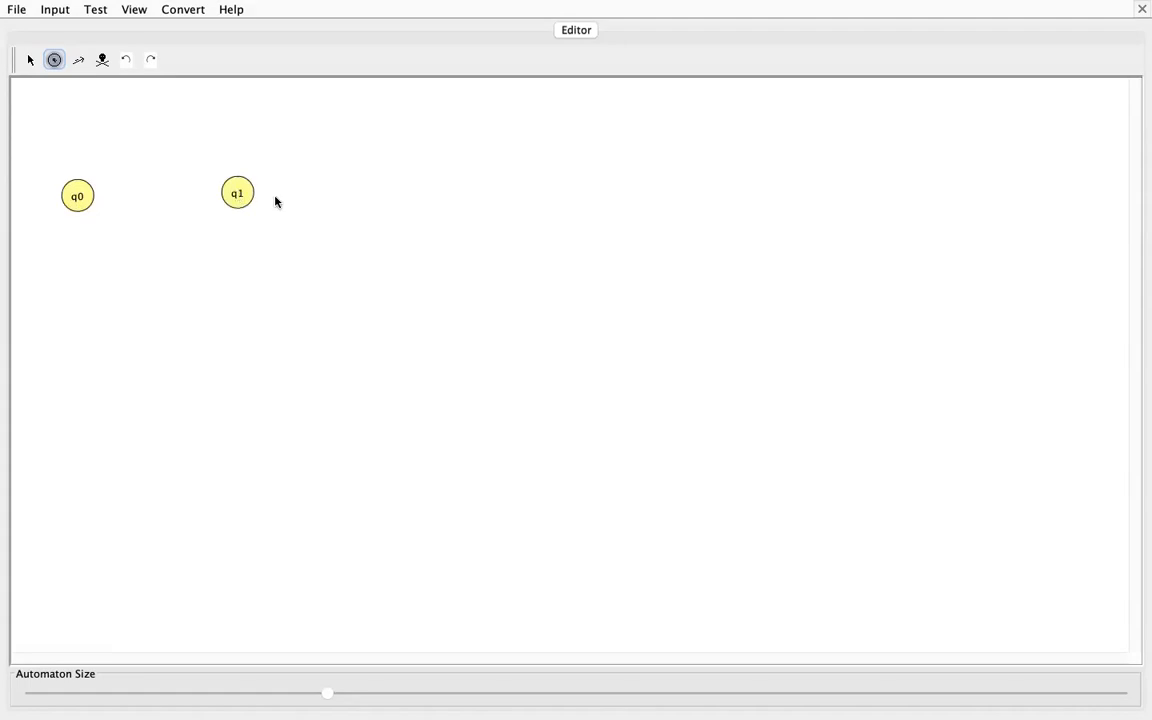
left_click(430, 191)
left_click(597, 196)
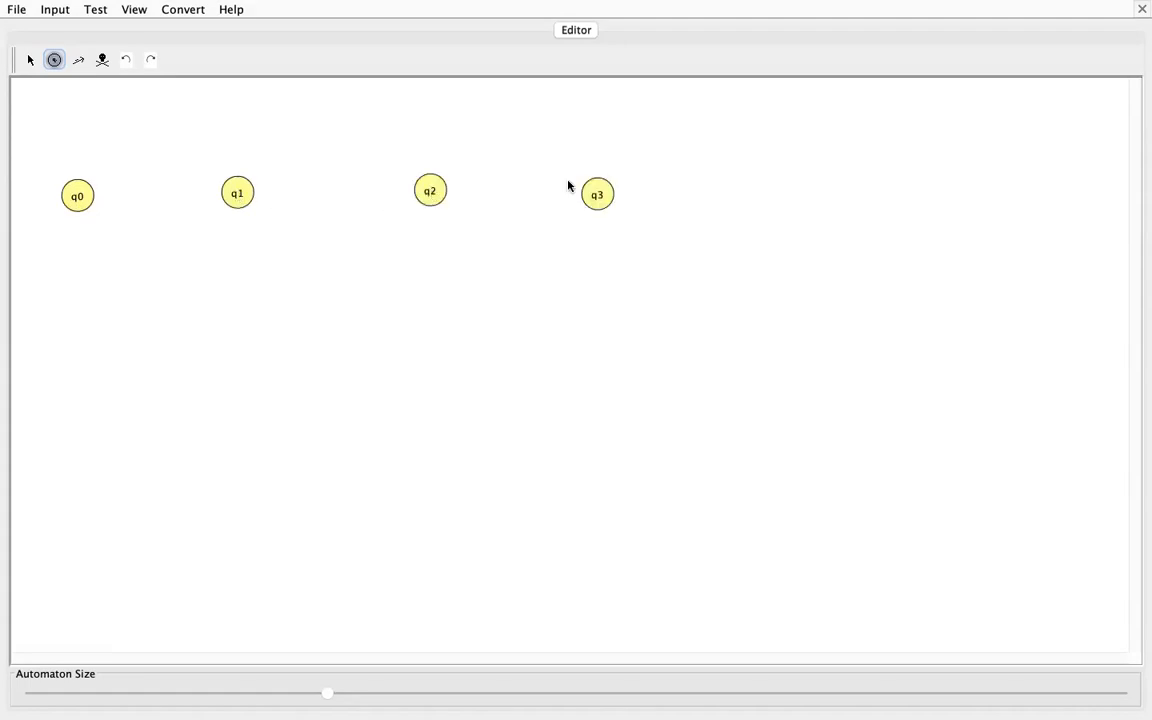
Step: Mark q0 as the initial state and q3 as the final state
left_click(30, 61)
right_click(70, 198)
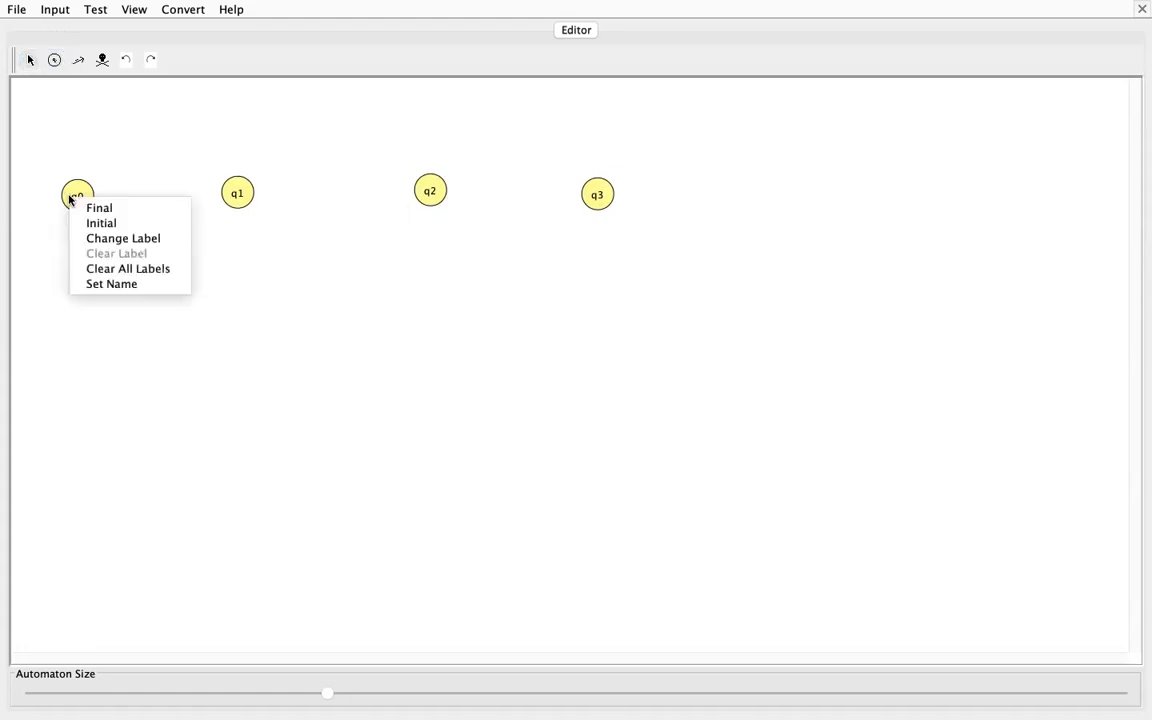
left_click(118, 223)
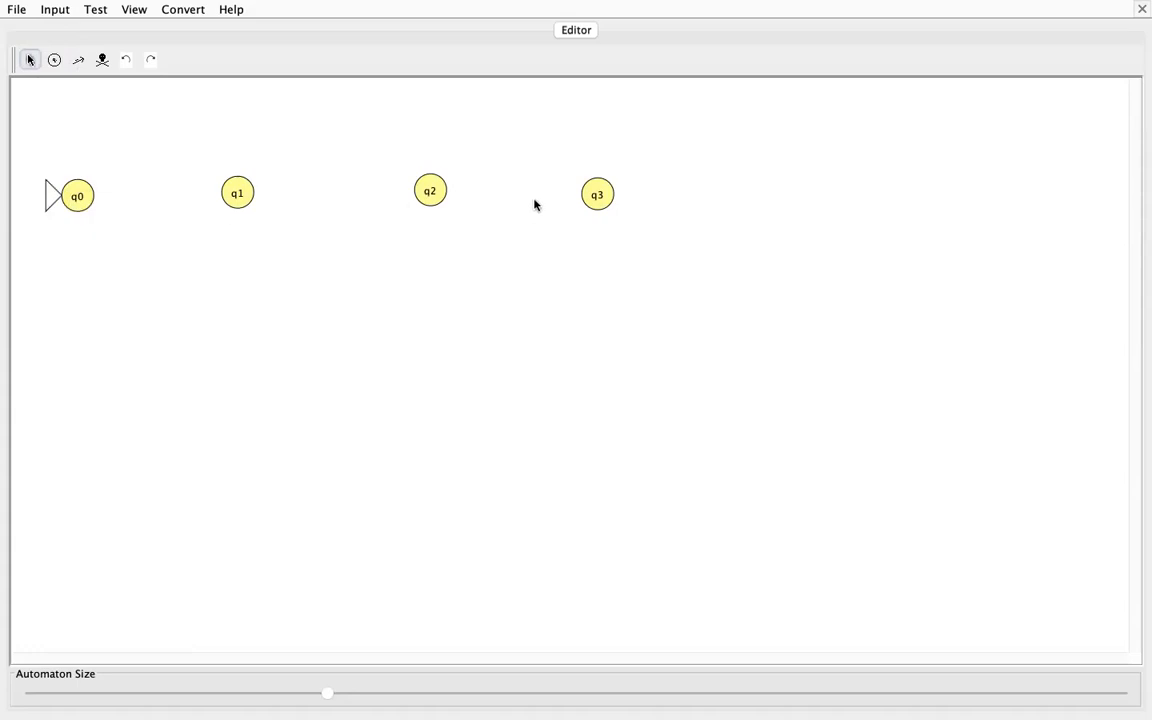
right_click(597, 194)
left_click(618, 204)
Step: Add a transition from q0 to q1 that reads a, pops Z and pushes aZ
left_click(76, 58)
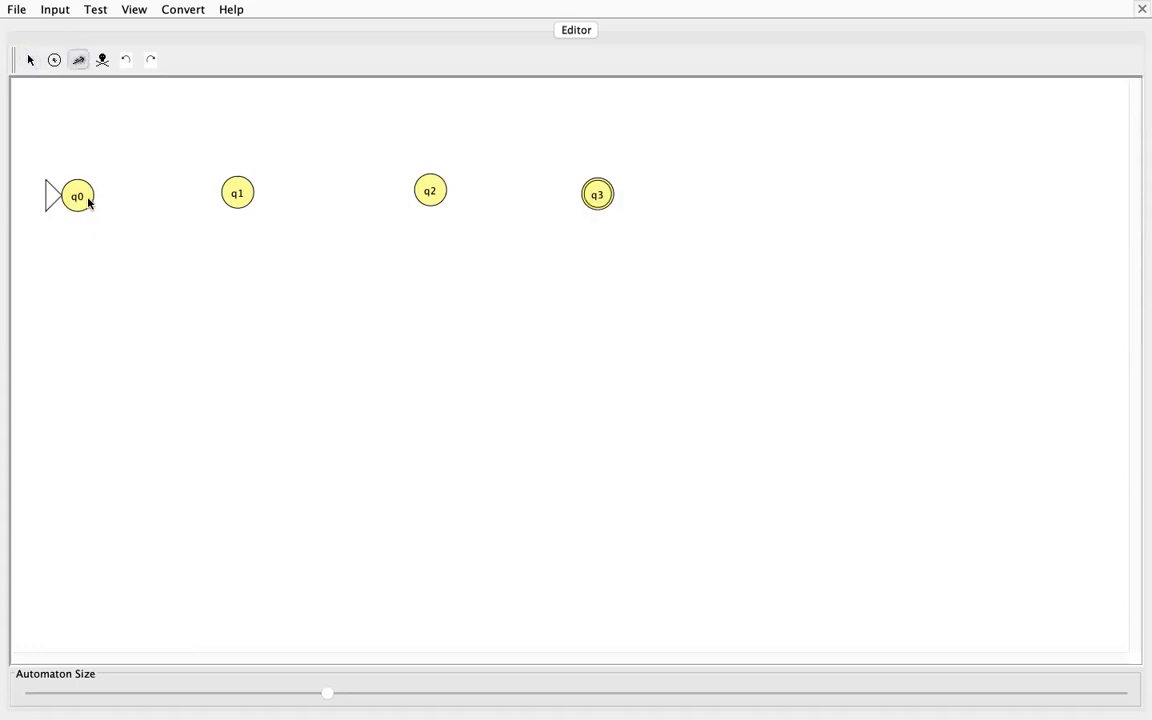
left_click_drag(86, 196, 231, 195)
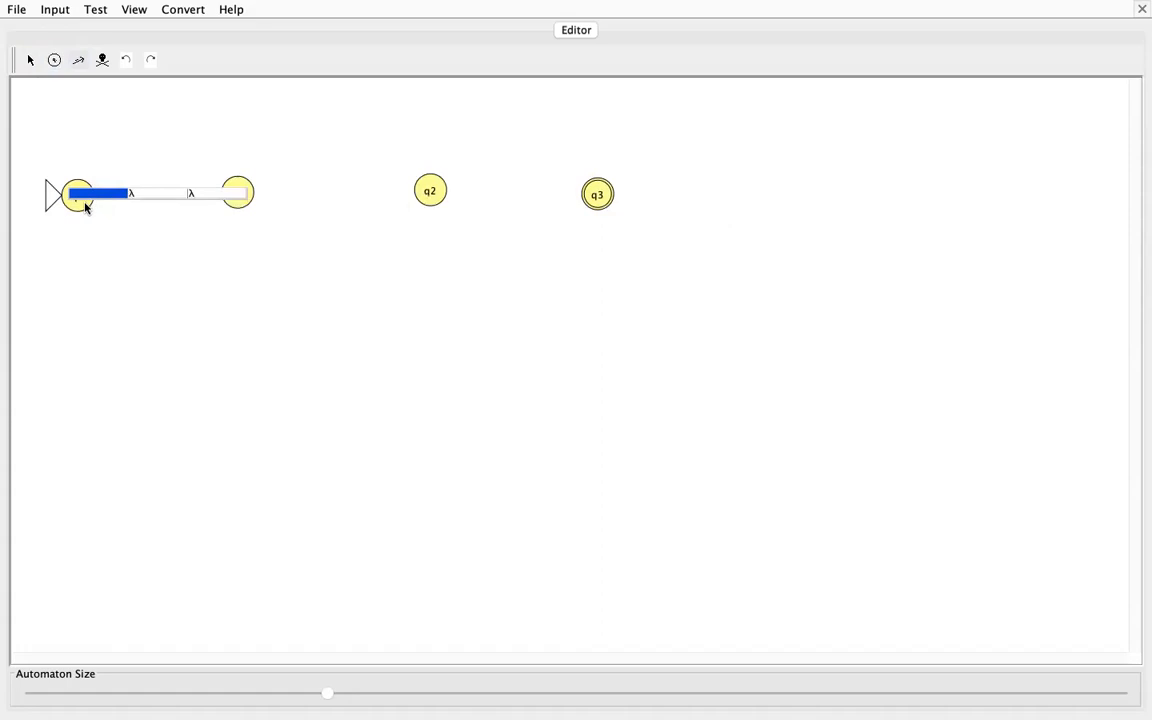
type("a")
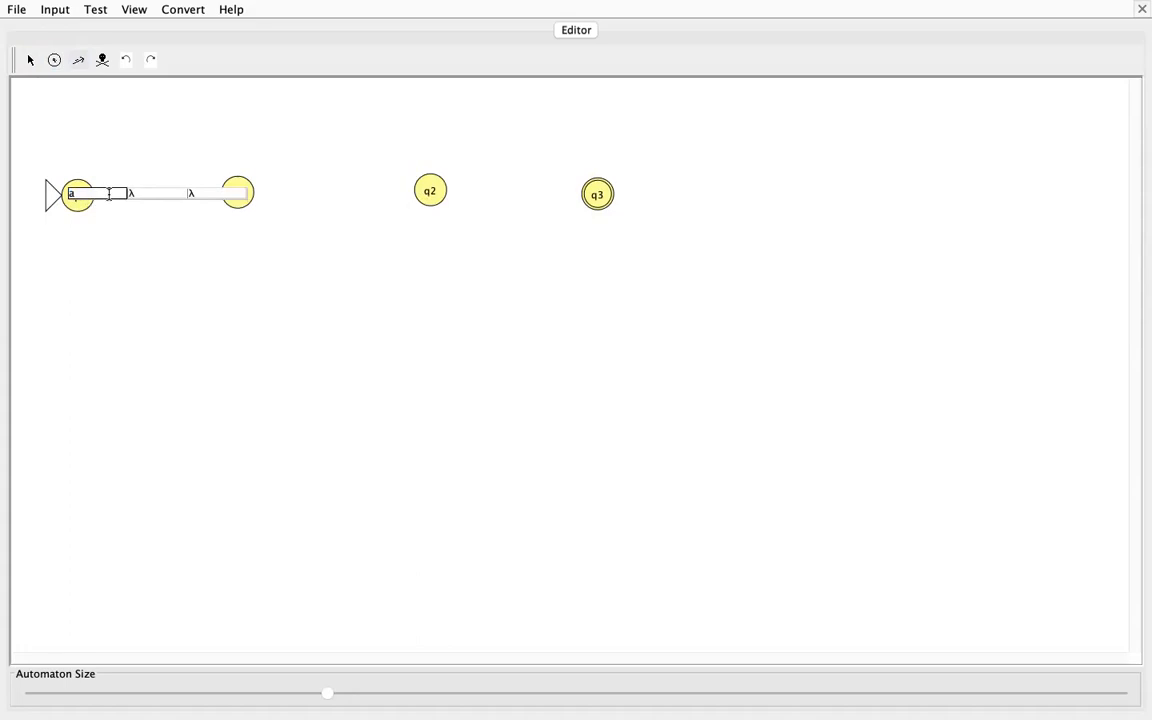
left_click(131, 193)
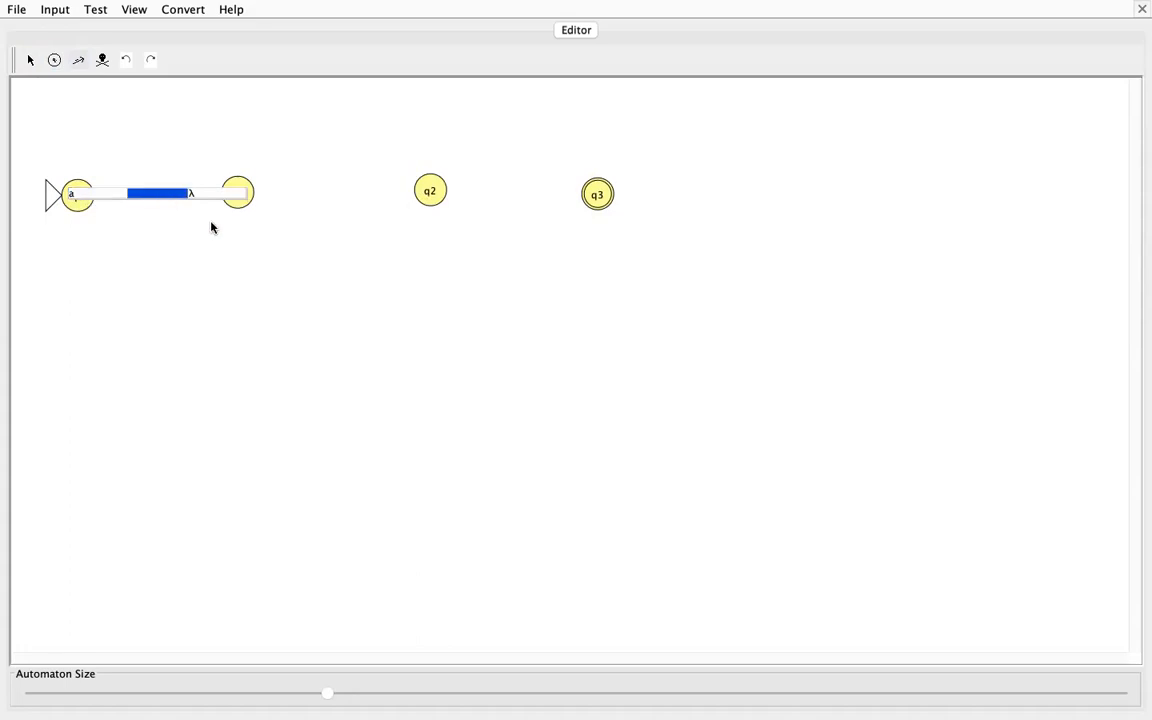
type("Z")
left_click(194, 197)
type("A")
key("BackSpace")
type("az")
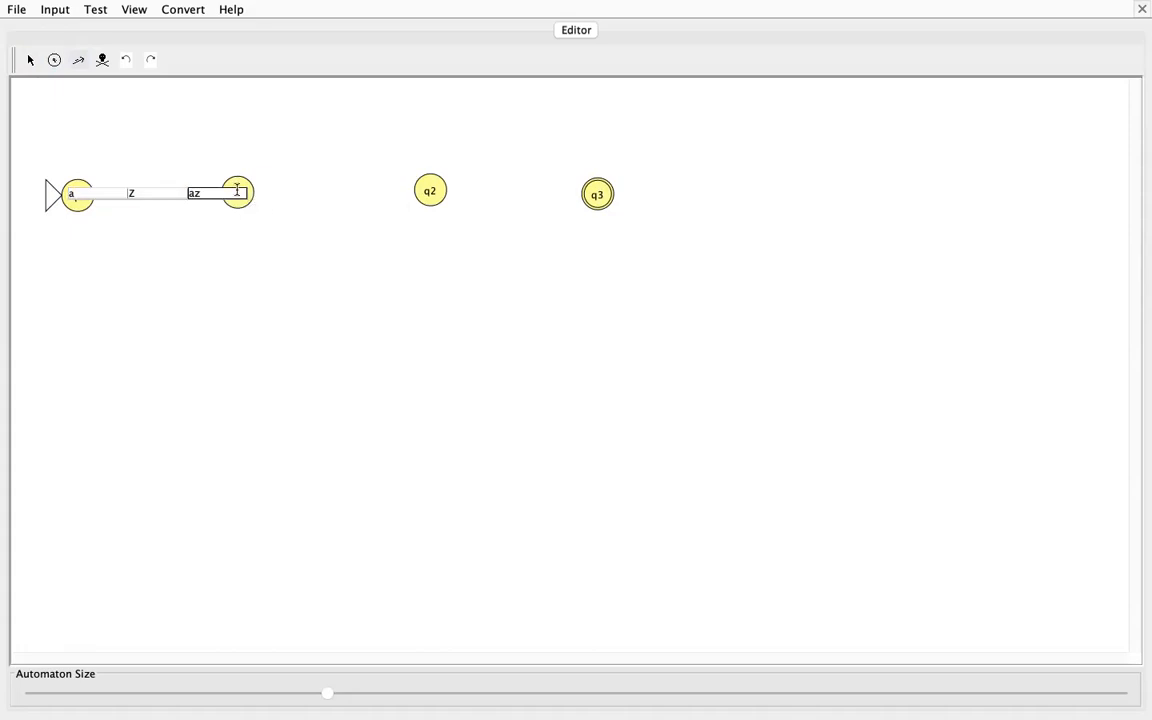
key("BackSpace")
type("Z")
key("Return")
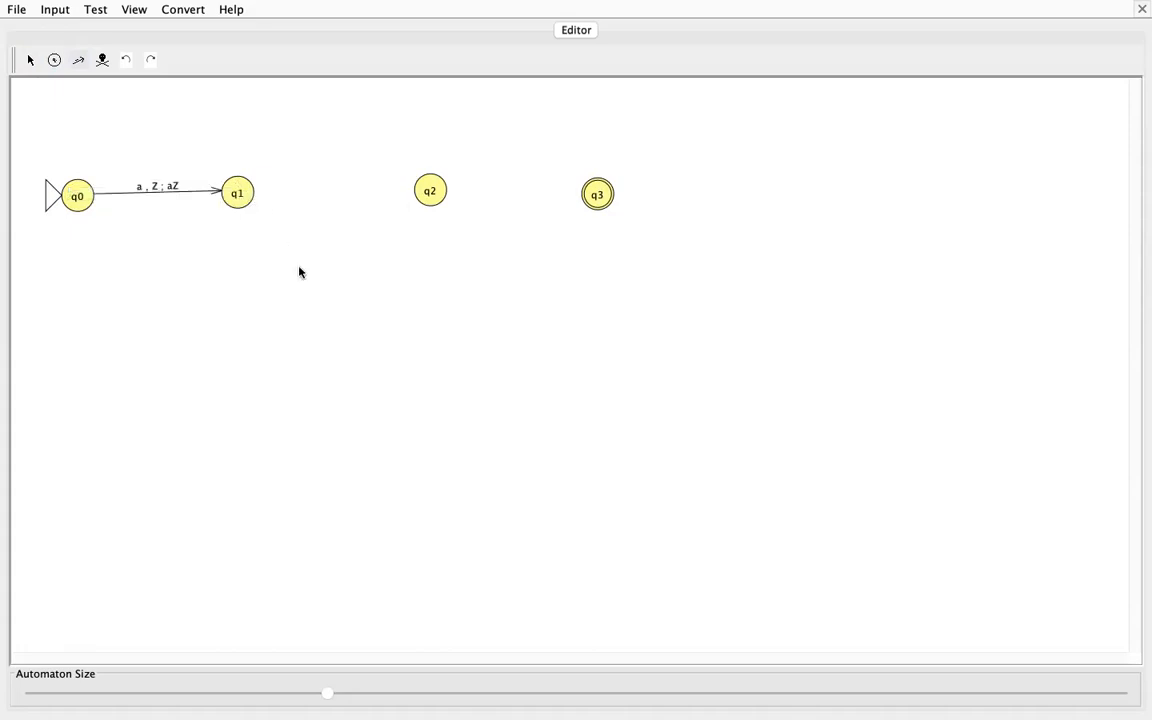
Step: Add a self-loop on q1 that reads a, pops a and pushes aa
left_click(245, 195)
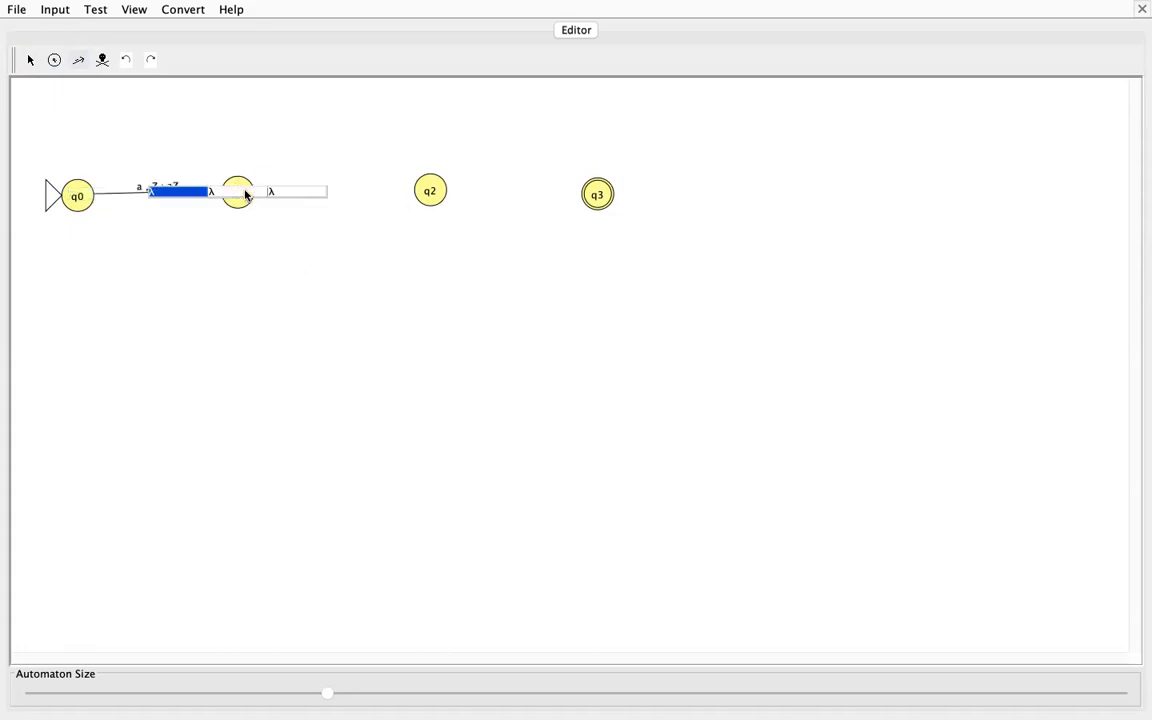
type("a")
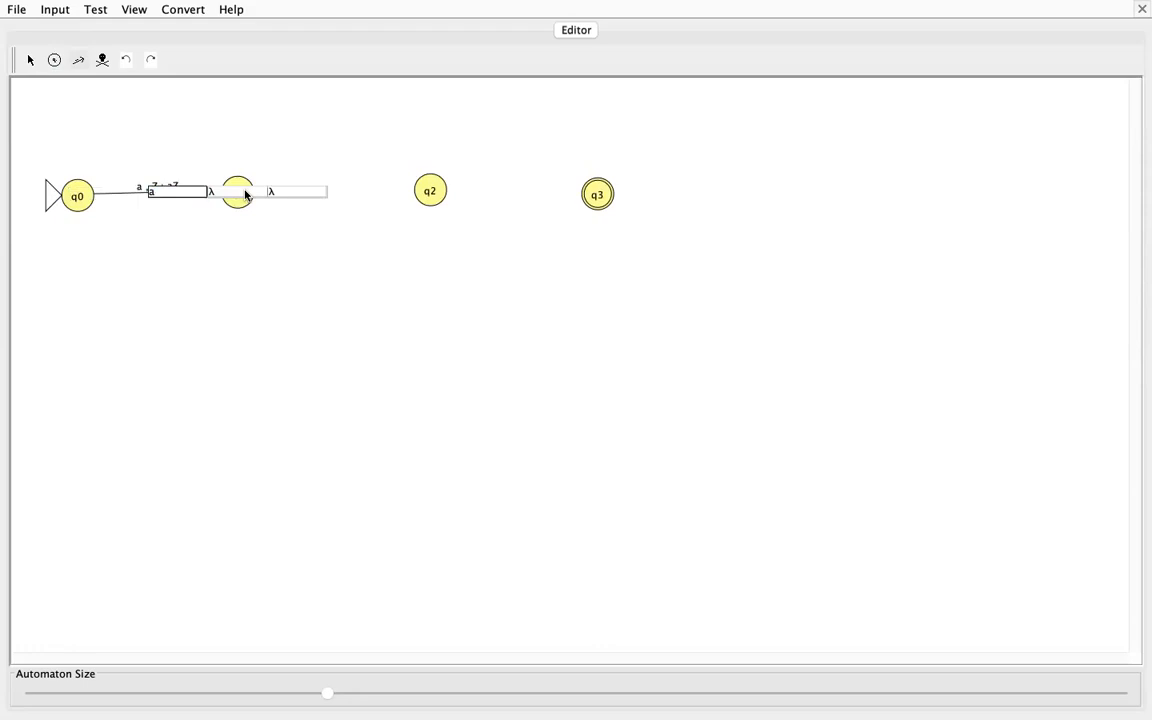
key("Tab")
type("a")
left_click(290, 190)
type("aa")
key("Return")
Step: Add a transition from q1 to q2 that reads b, pops a and pushes λ
left_click_drag(249, 191, 424, 193)
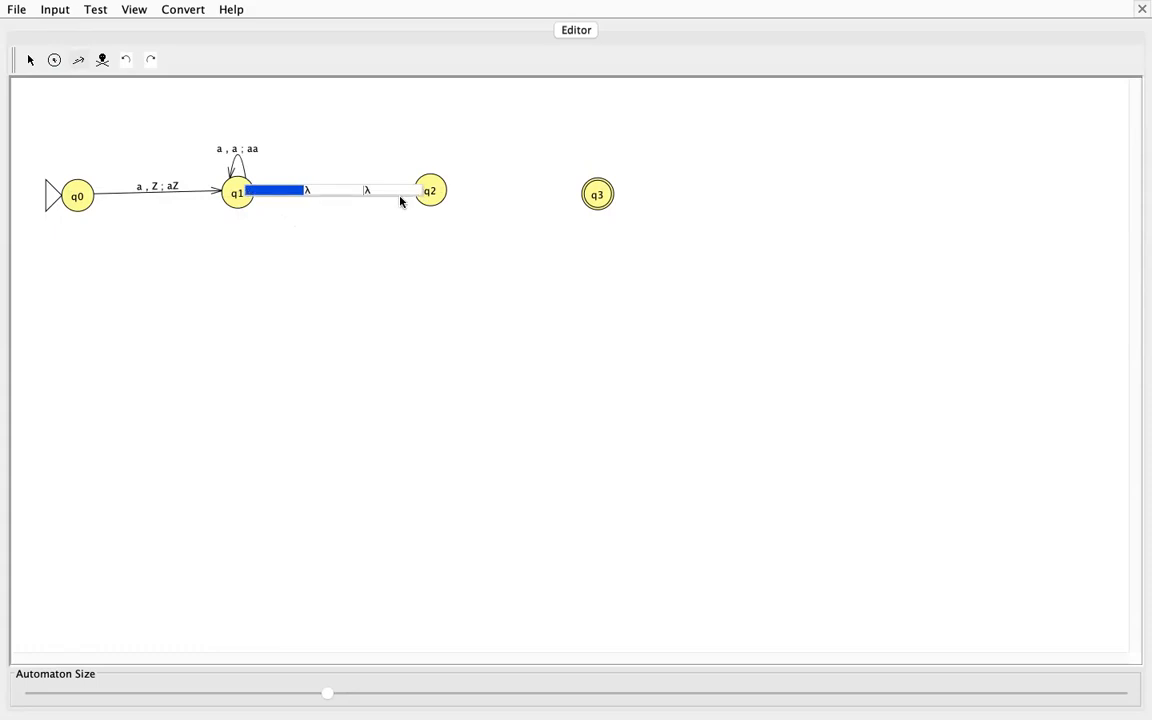
type("b")
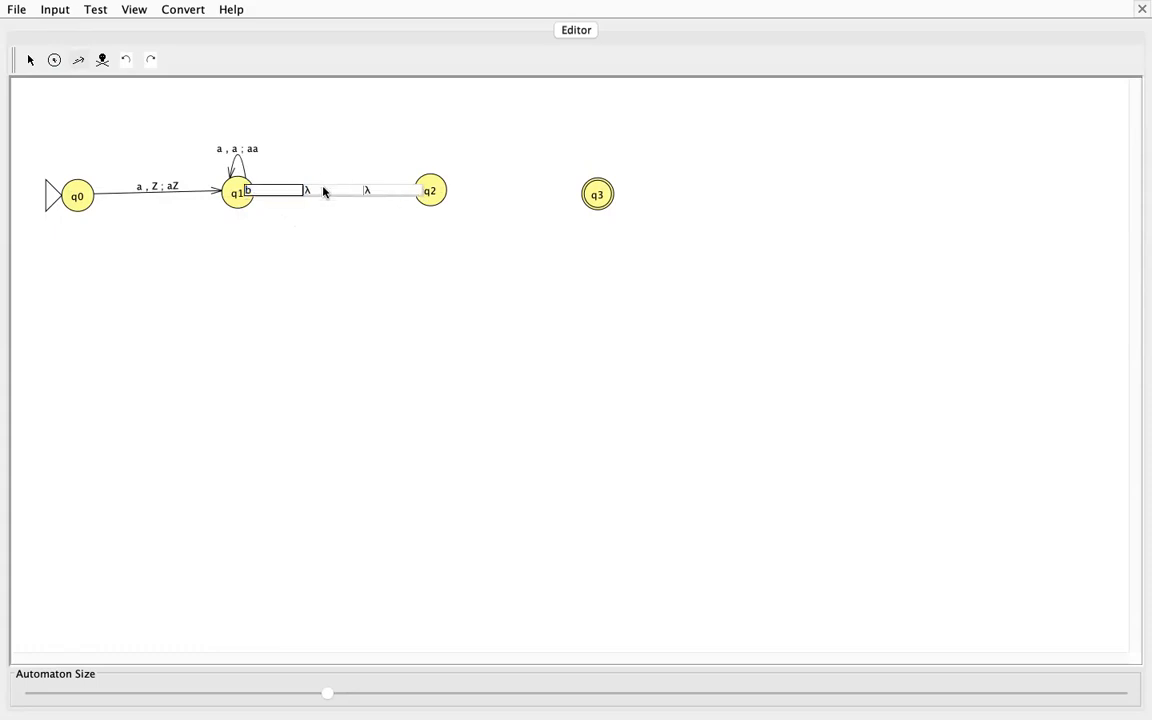
left_click(323, 190)
type("a")
key("Tab")
left_click(390, 216)
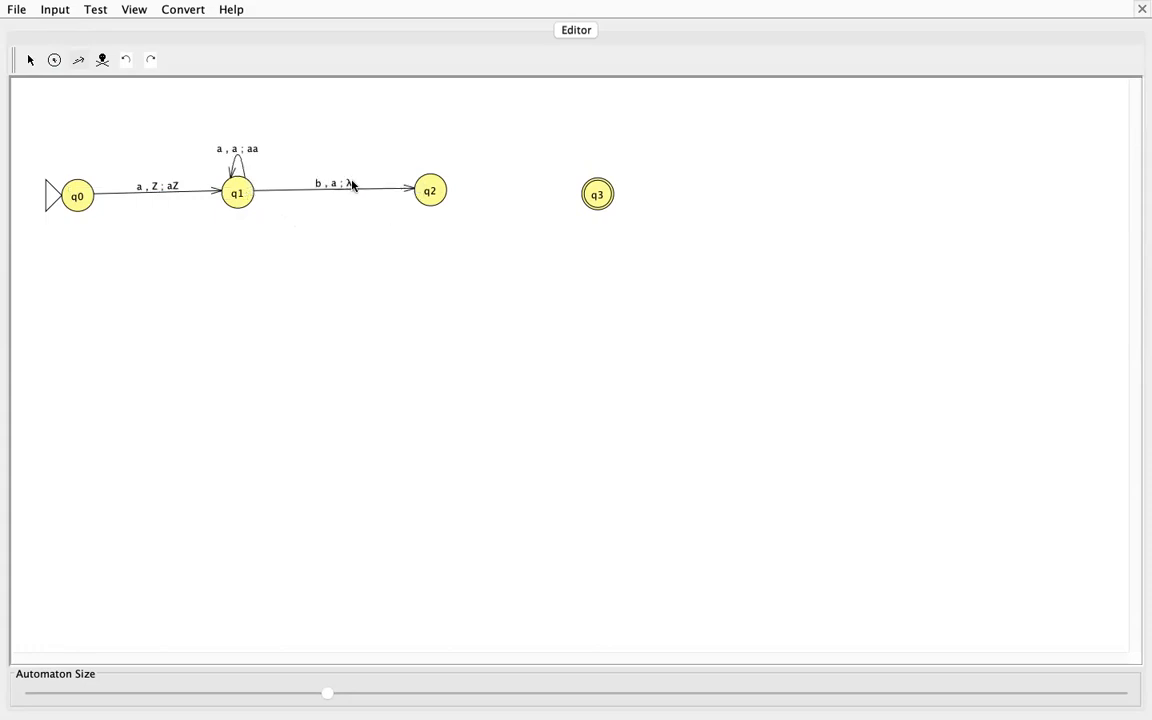
Step: Add a self-loop on q2 that reads b, pops a and pushes λ
left_click(428, 191)
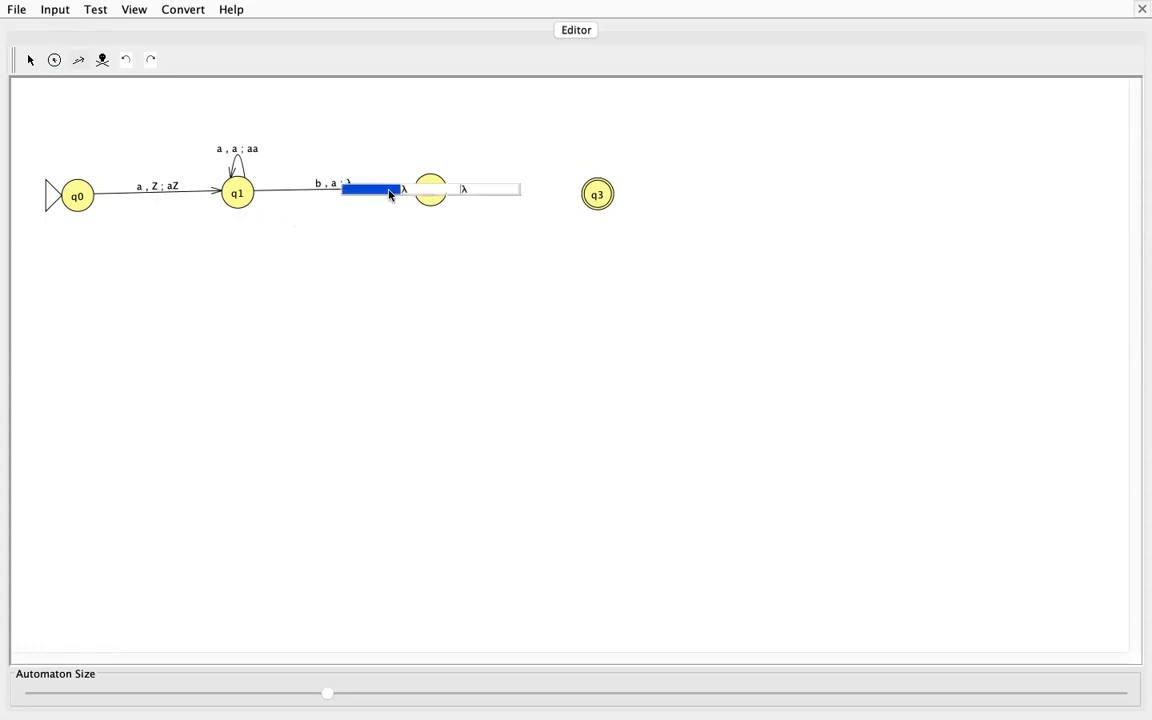
left_click(424, 190)
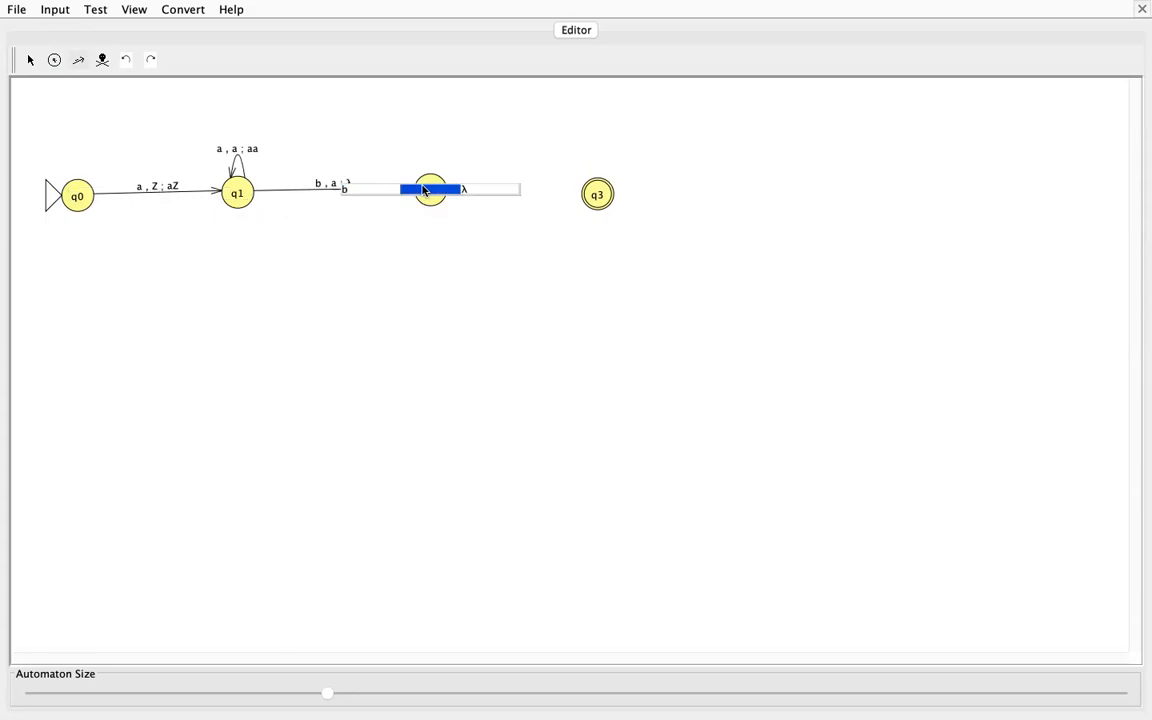
type("a")
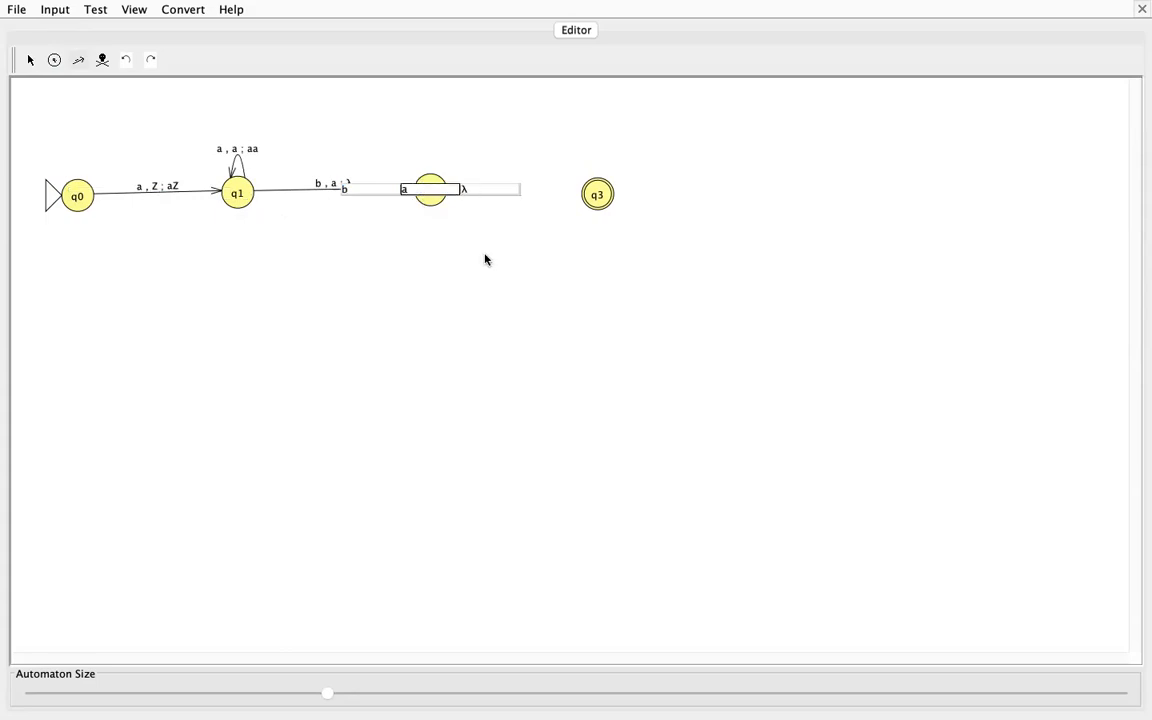
key("Return")
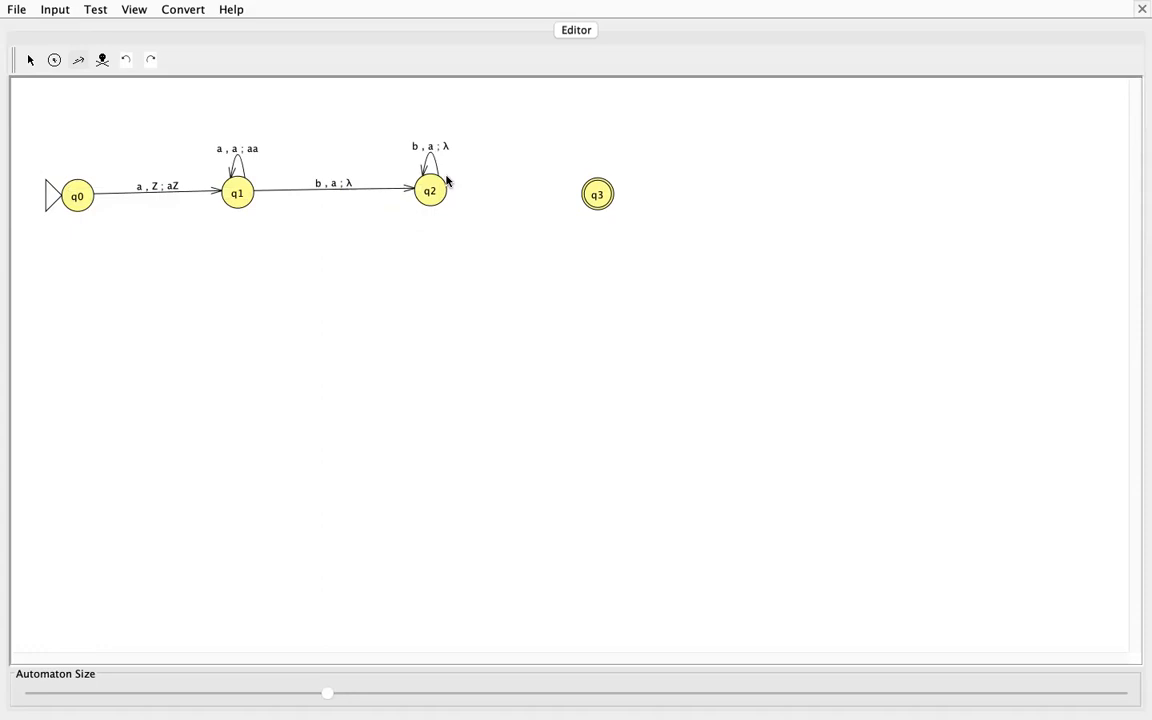
Step: Add a transition from q2 to q3 that reads λ, pops Z and pushes Z
left_click_drag(442, 186, 596, 193)
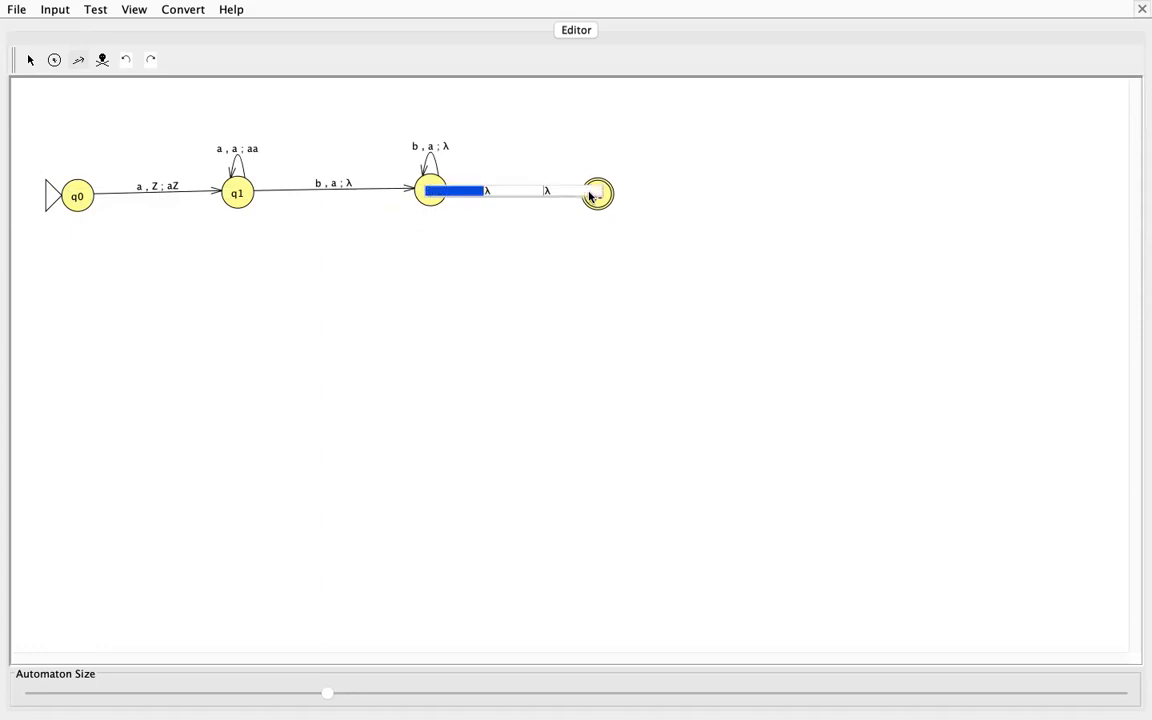
left_click(514, 190)
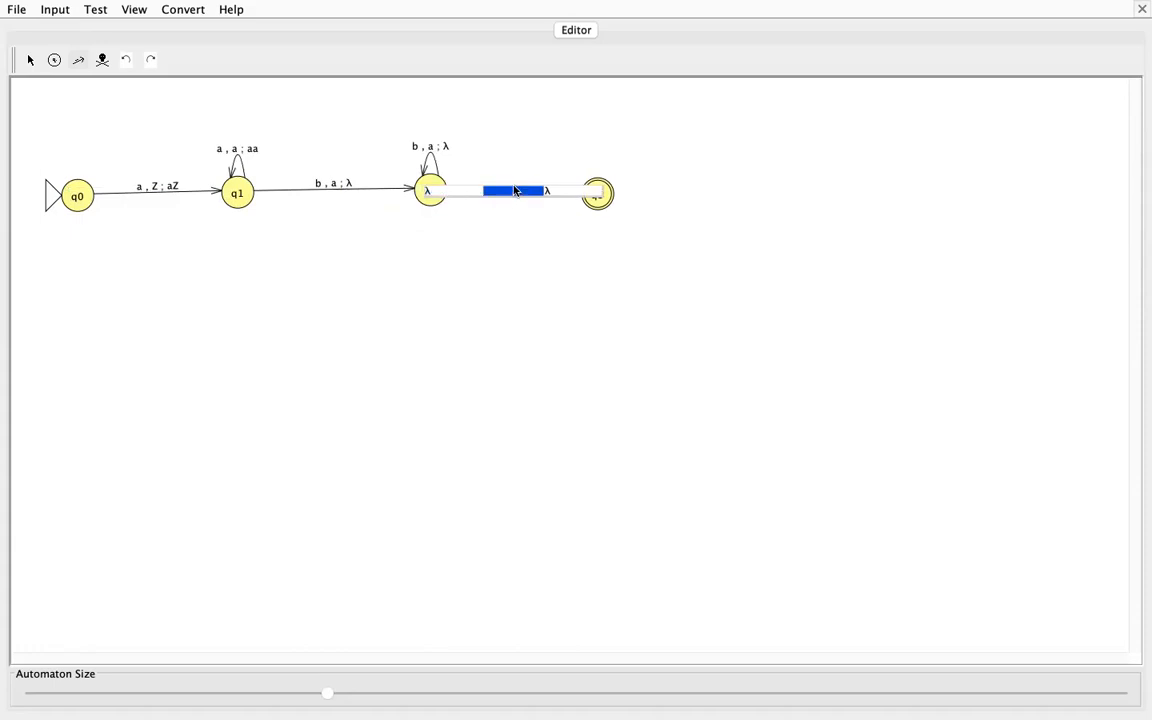
type("Z")
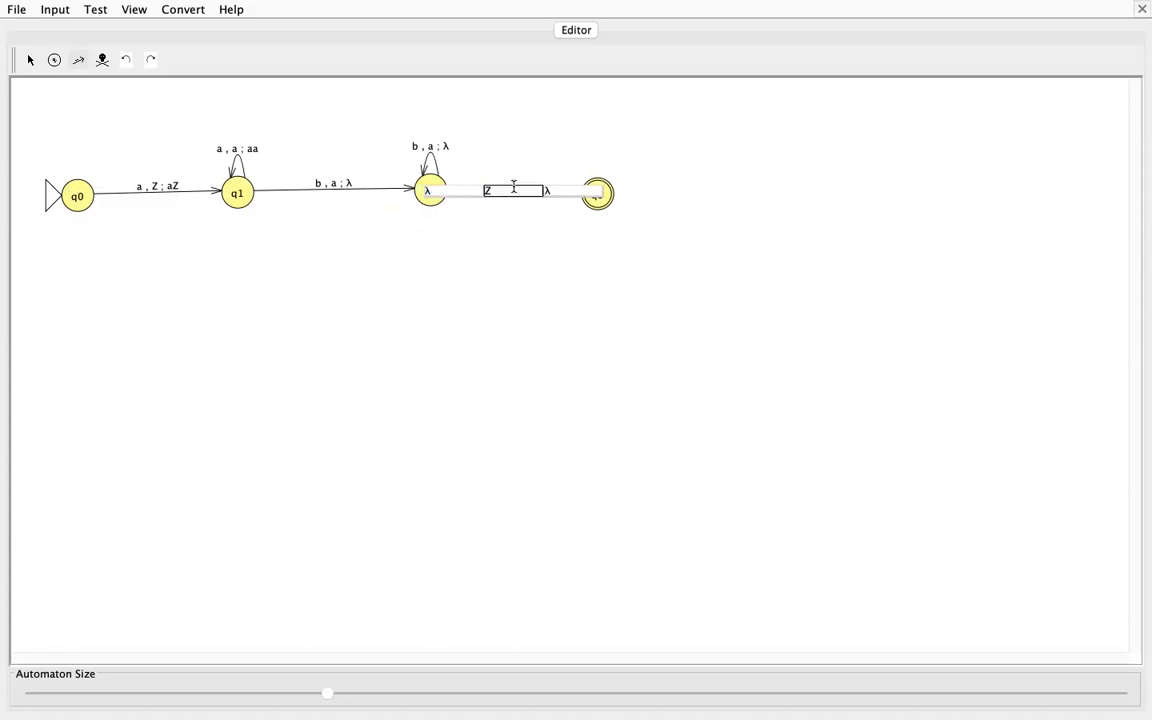
left_click(555, 190)
type("Z")
key("Return")
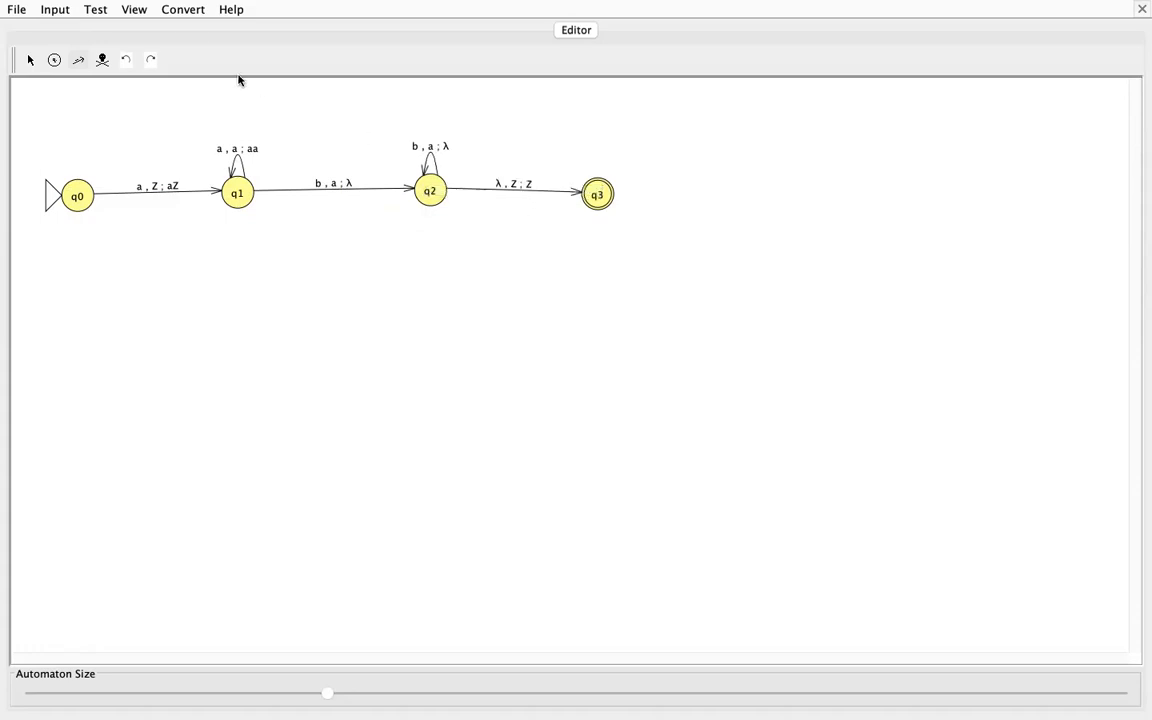
Step: Start a Step with Closure simulation of the automaton on the input string aaaabbbb
left_click(58, 10)
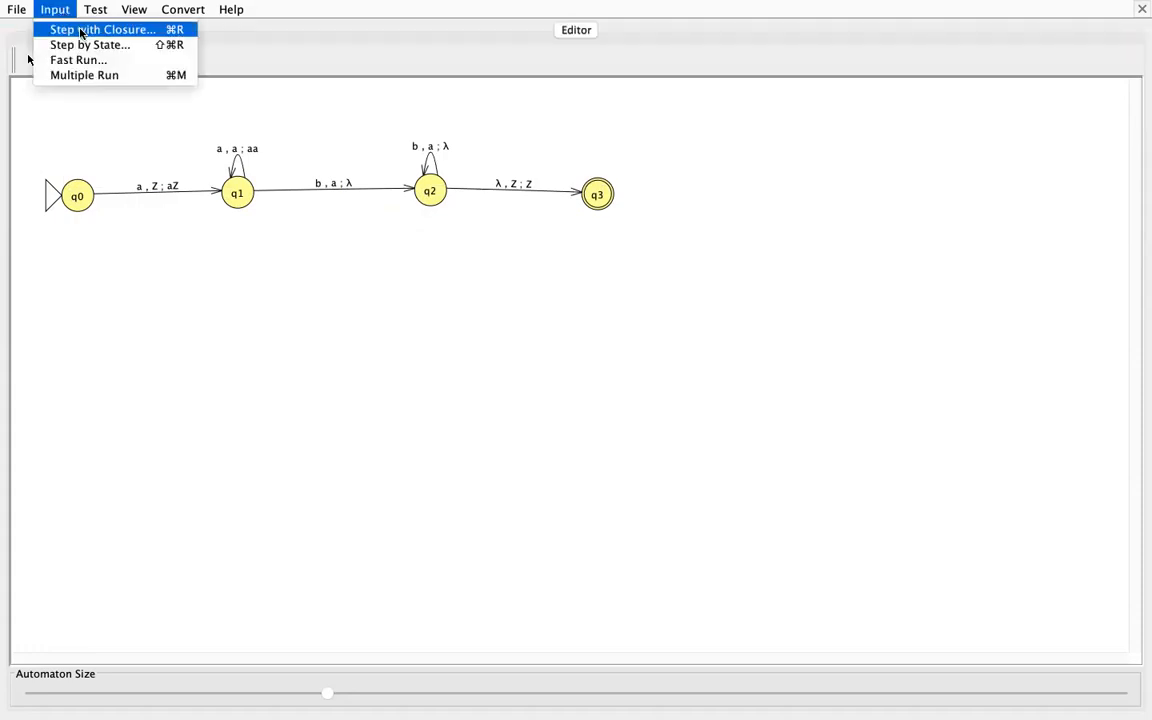
left_click(82, 33)
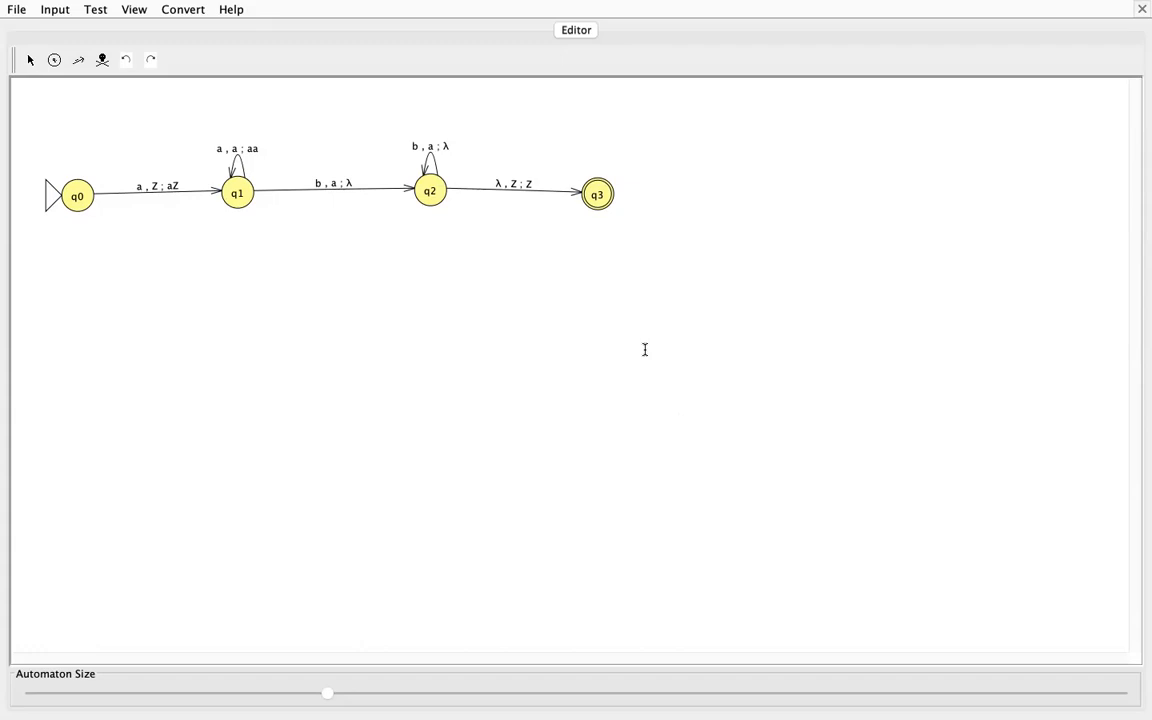
left_click(604, 405)
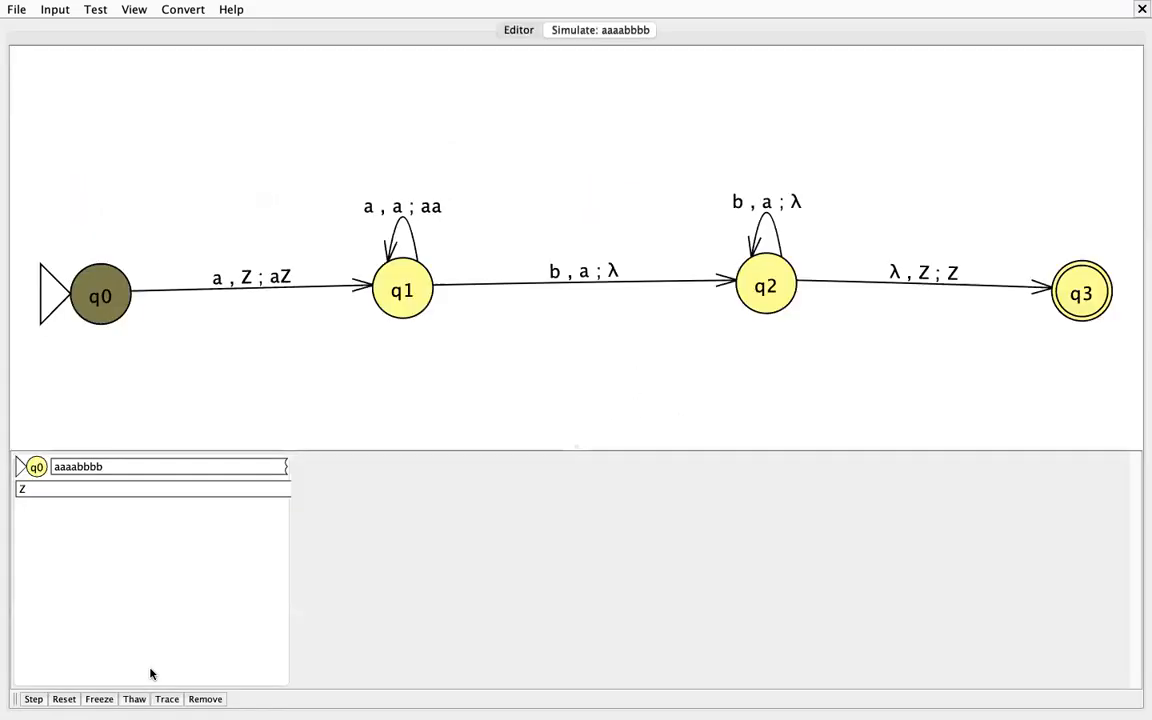
Step: Step the aaaabbbb simulation through all its configurations until the run ends
left_click(33, 699)
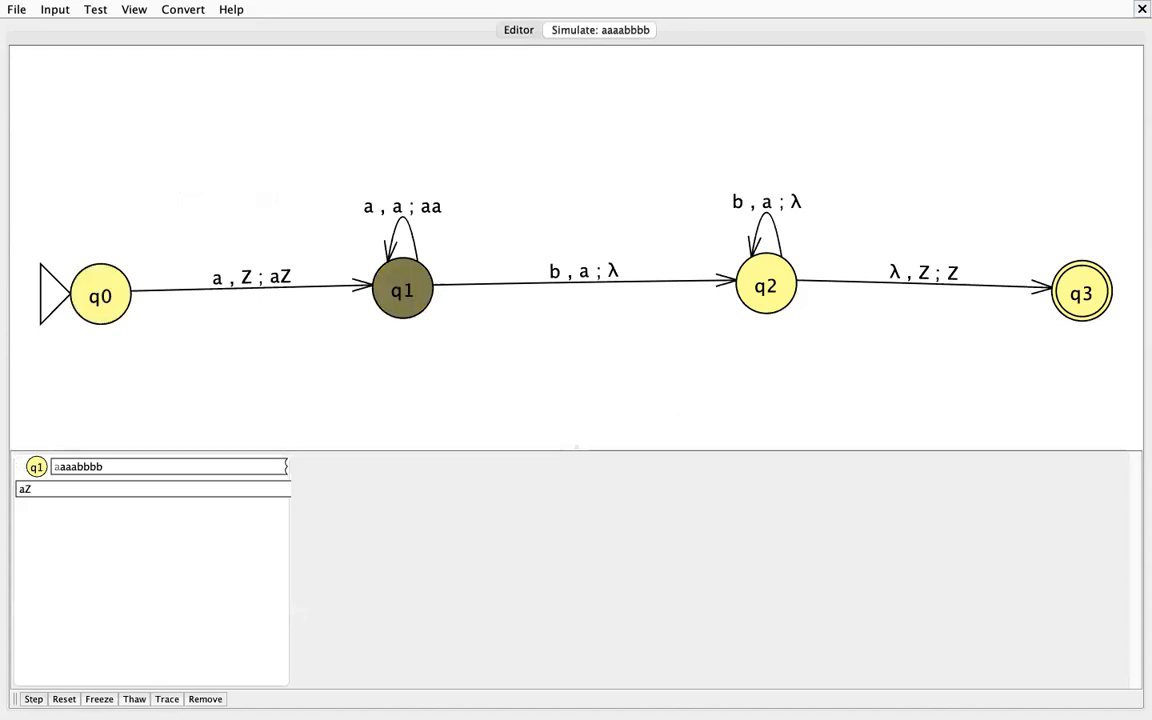
left_click(32, 699)
left_click(33, 699)
left_click(33, 699)
left_click(34, 700)
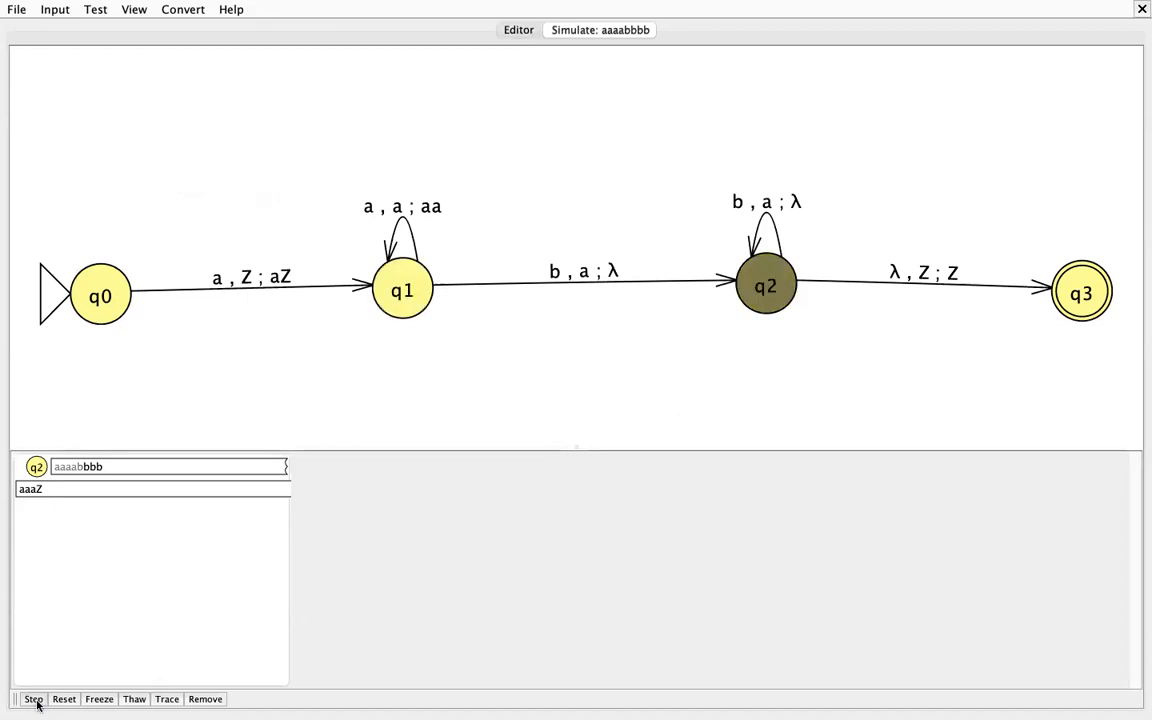
left_click(33, 699)
left_click(38, 702)
left_click(37, 702)
left_click(33, 699)
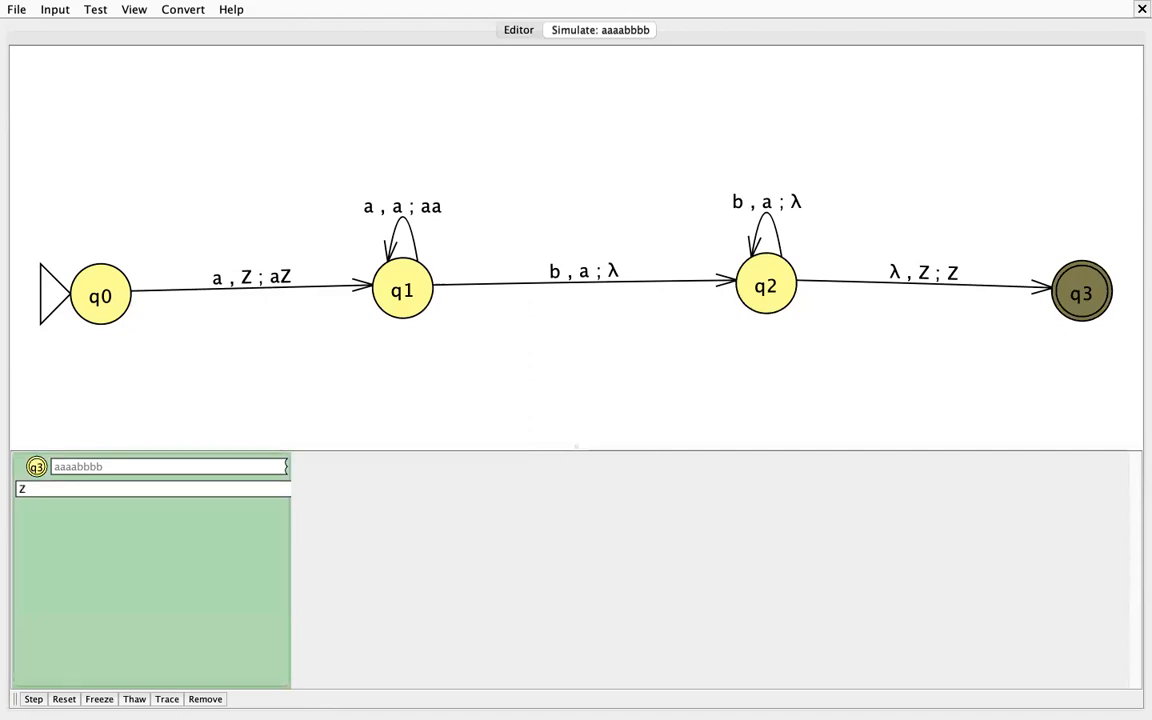
Step: Start another Step with Closure simulation, this time on the input string aab
left_click(54, 10)
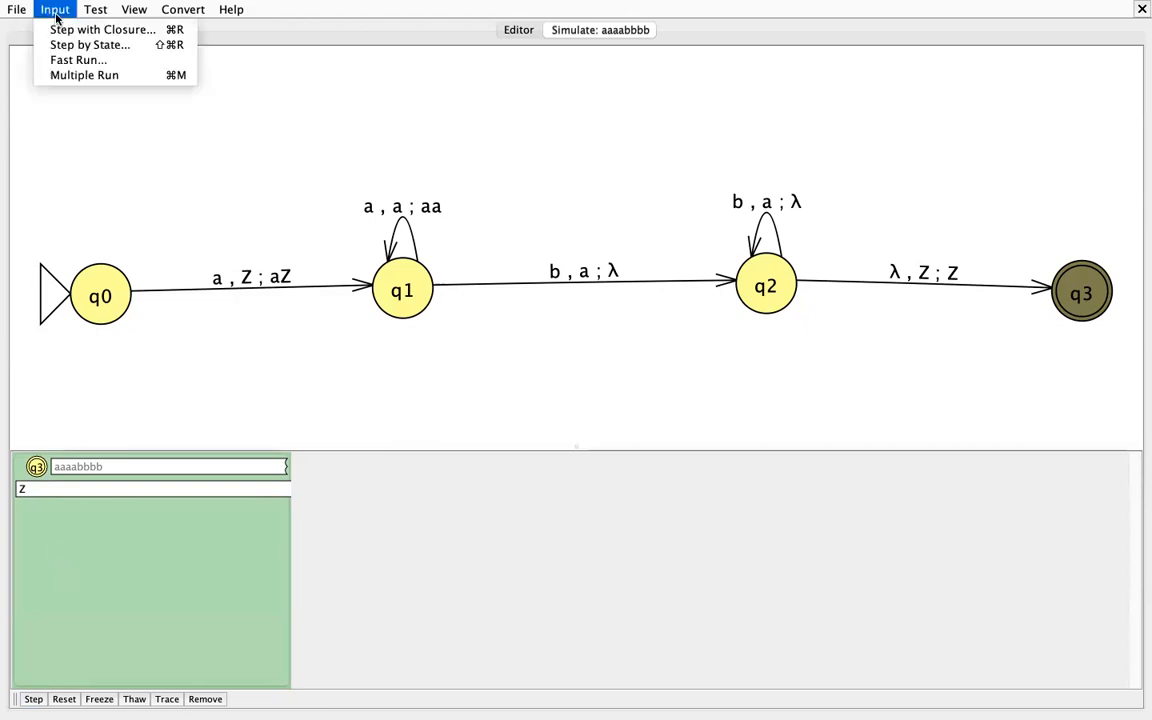
left_click(67, 31)
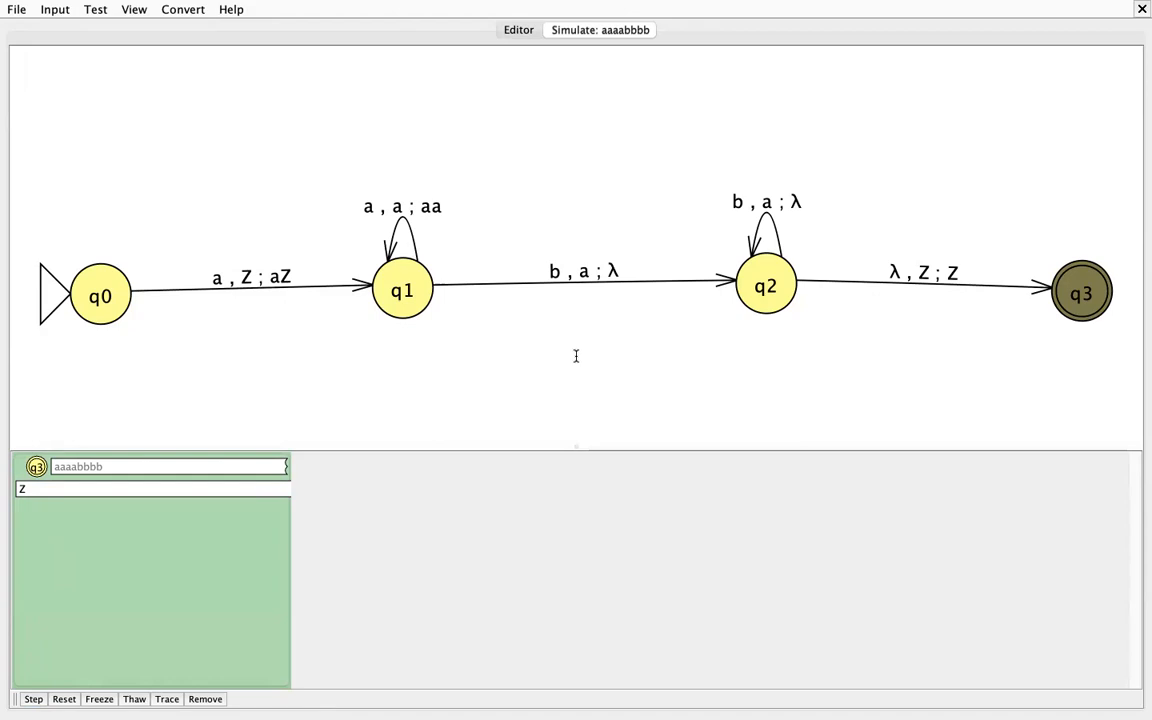
left_click(633, 413)
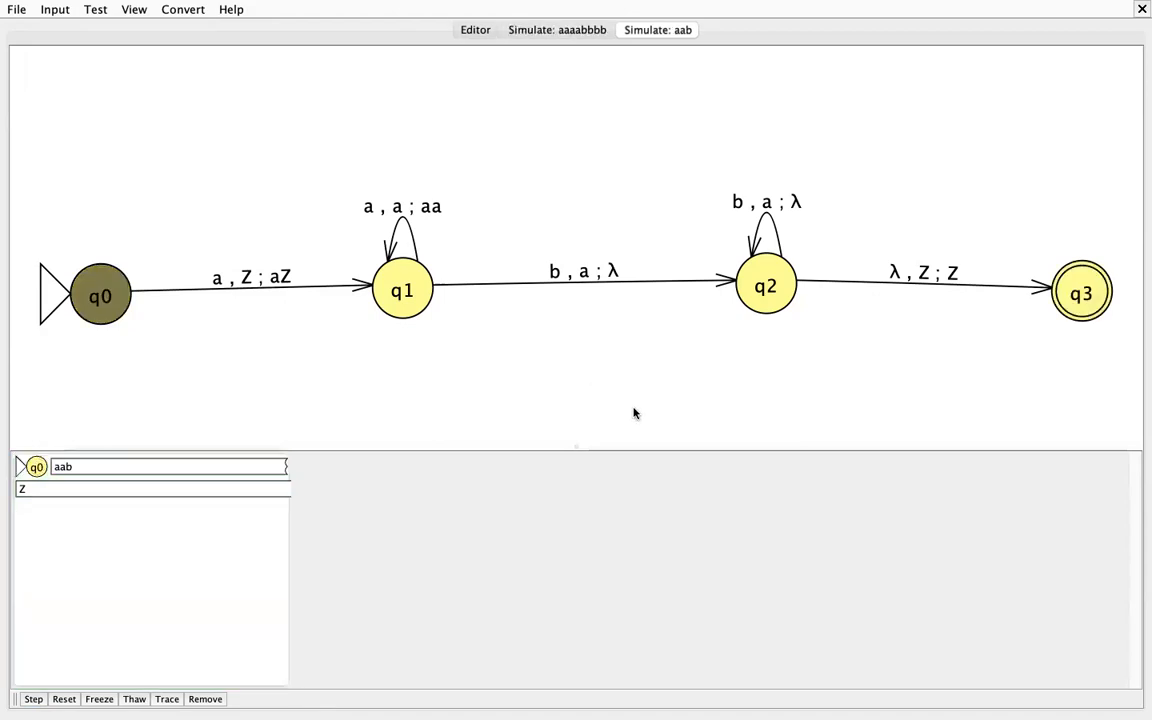
Step: Step the aab simulation through its configurations until no further move is possible
left_click(33, 699)
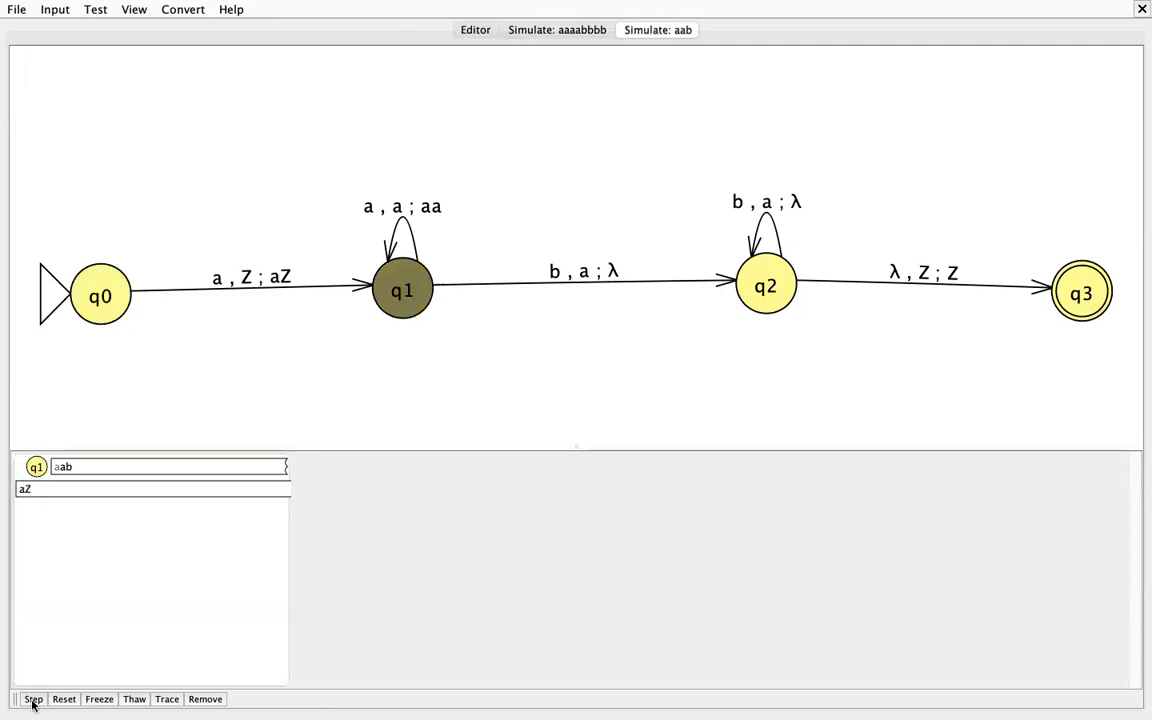
left_click(33, 700)
left_click(33, 700)
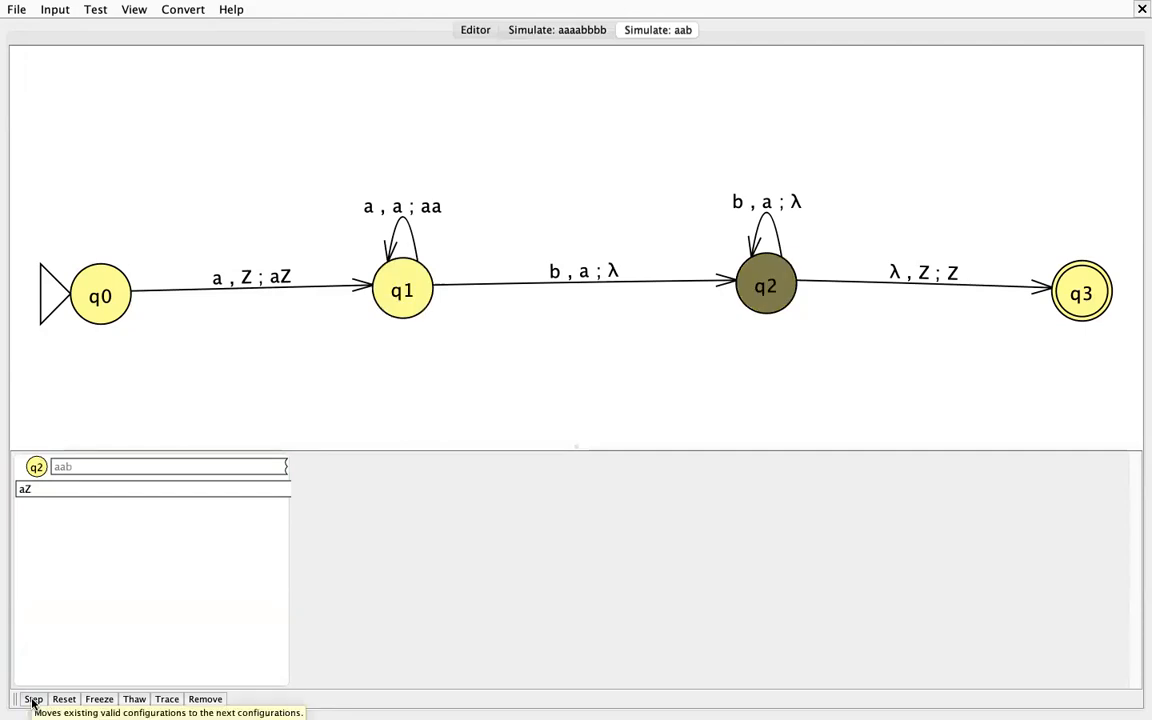
left_click(33, 700)
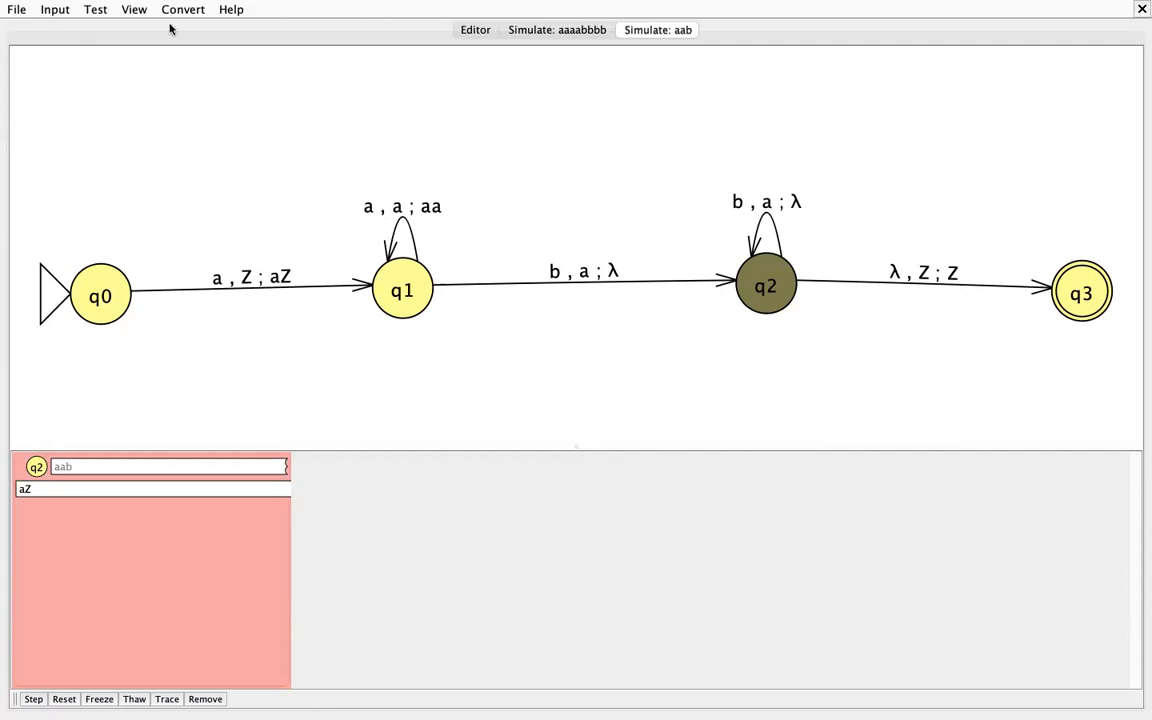
Step: Start a new pushdown automaton and place three states, q0, q1 and q2, in a row
left_click(18, 12)
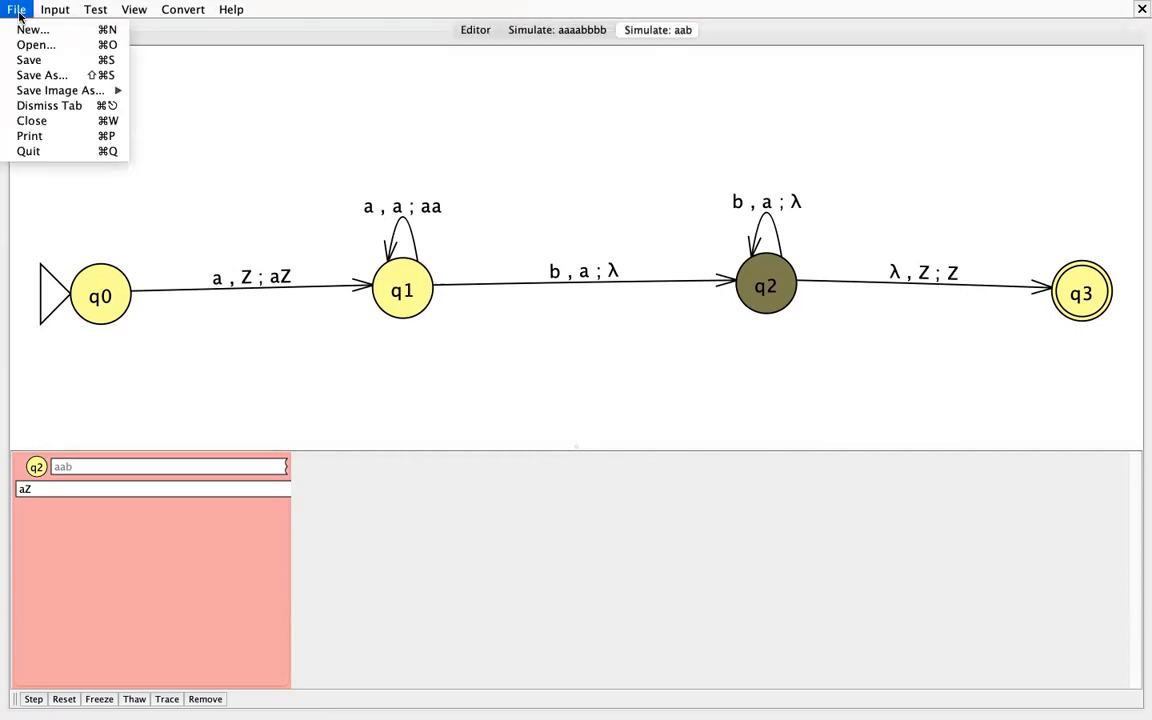
left_click(26, 37)
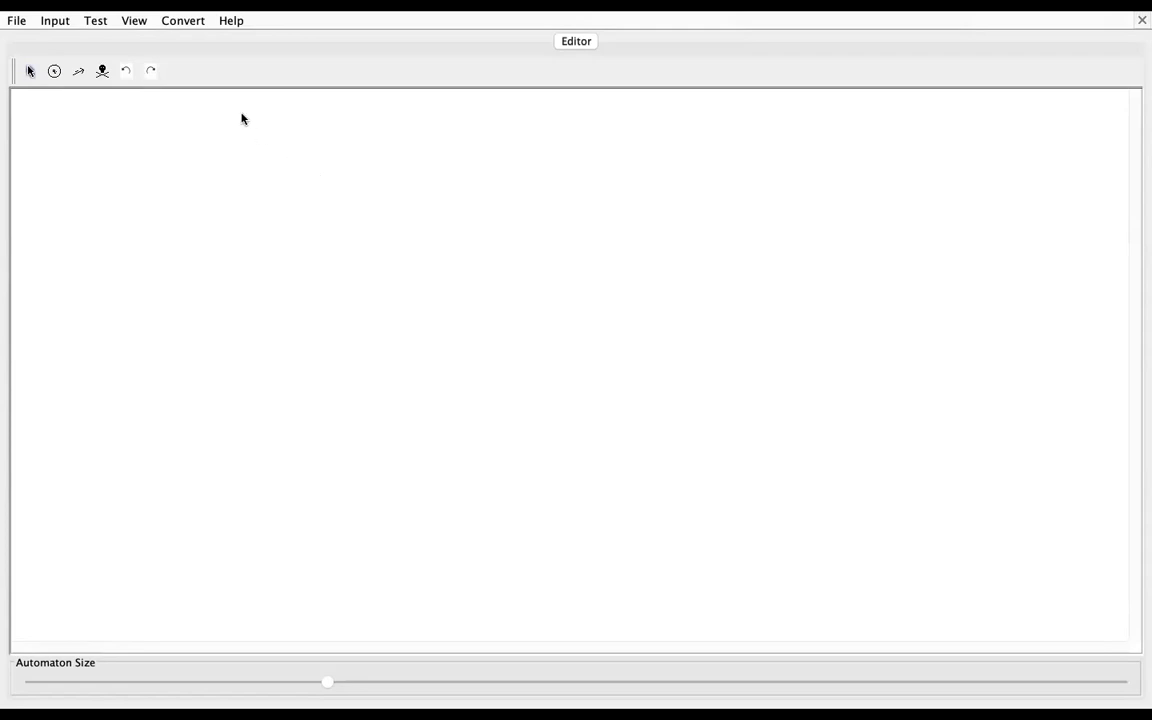
left_click(55, 72)
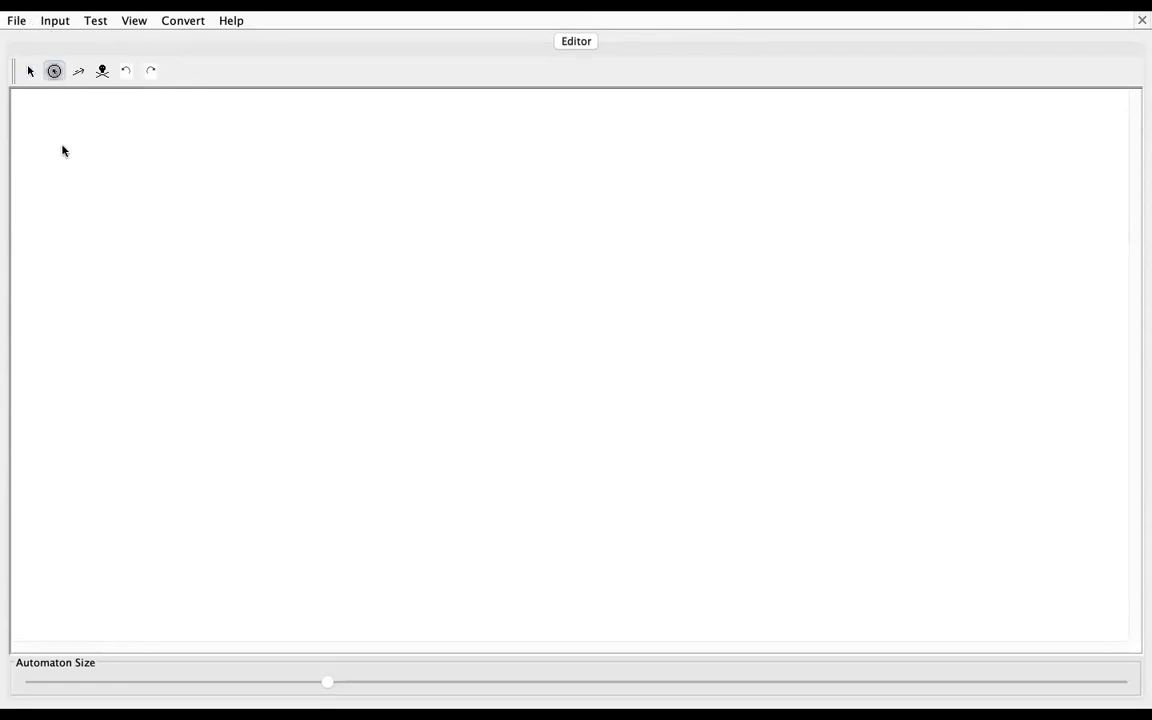
left_click(123, 236)
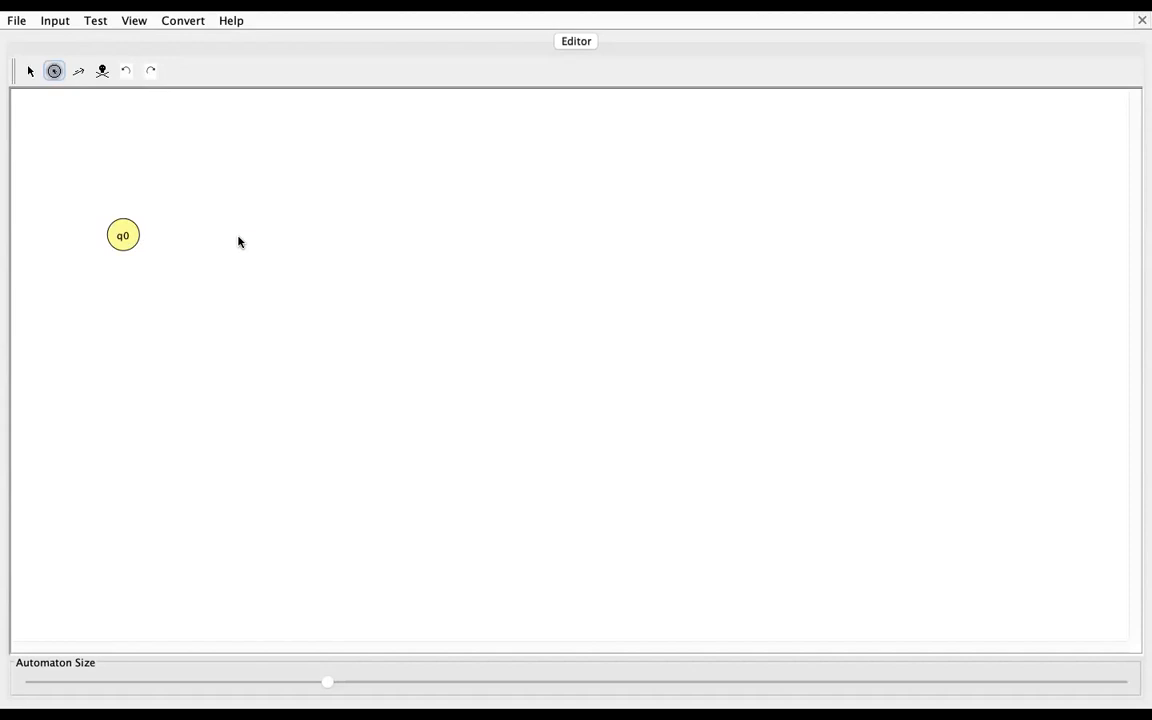
left_click(294, 239)
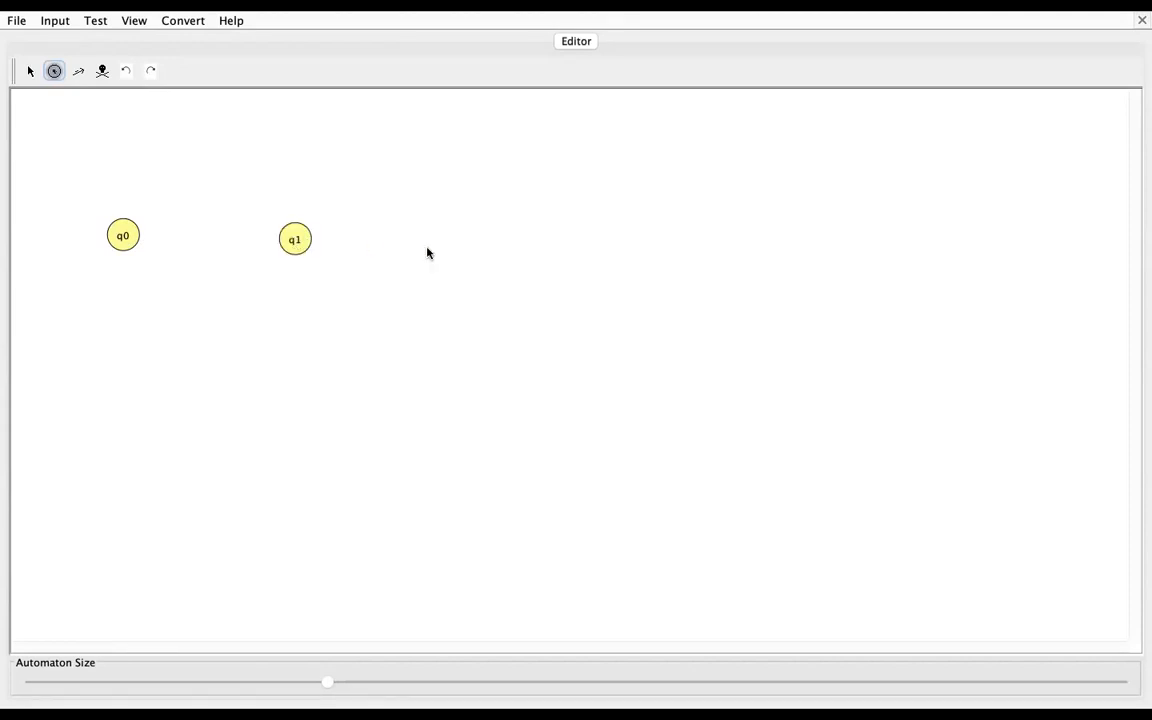
left_click(503, 232)
Step: Make q0 the initial state and q2 the final state
left_click(28, 71)
right_click(121, 234)
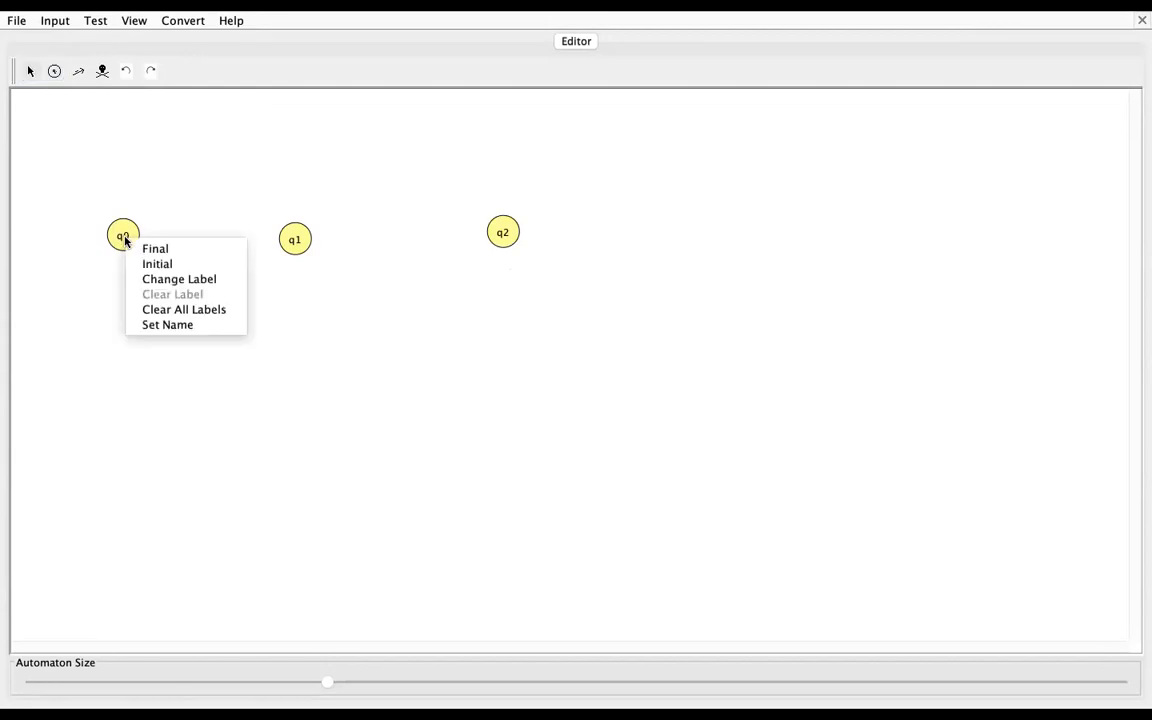
left_click(150, 265)
right_click(489, 238)
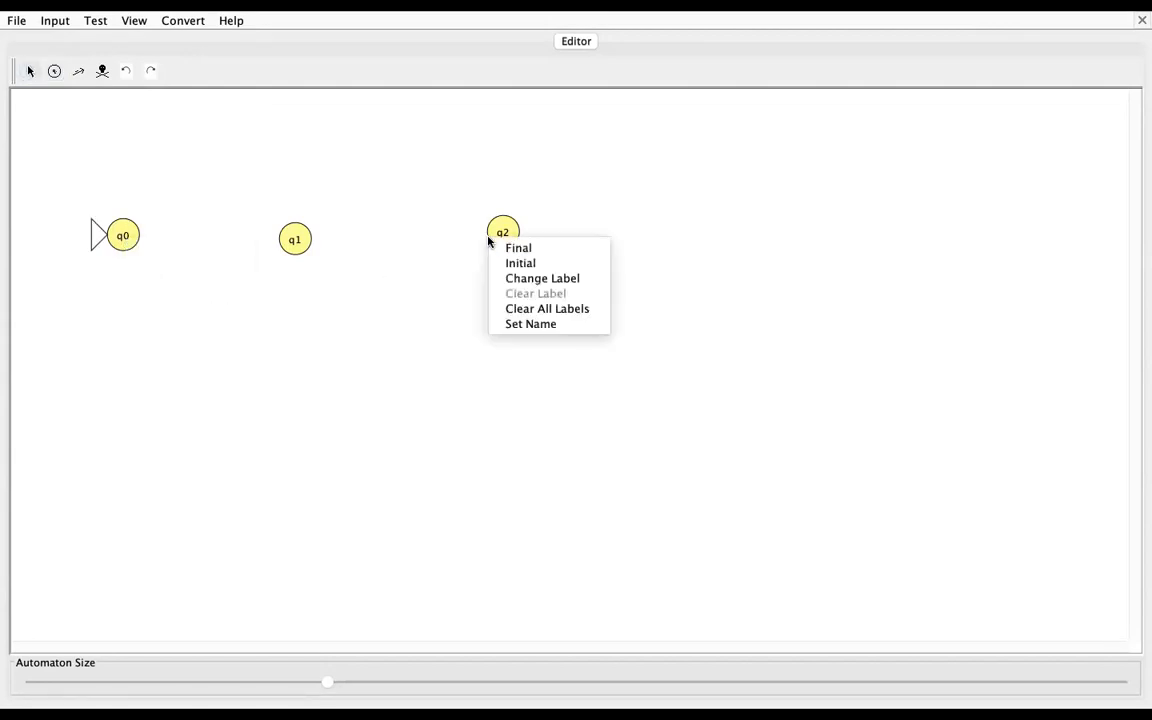
left_click(521, 250)
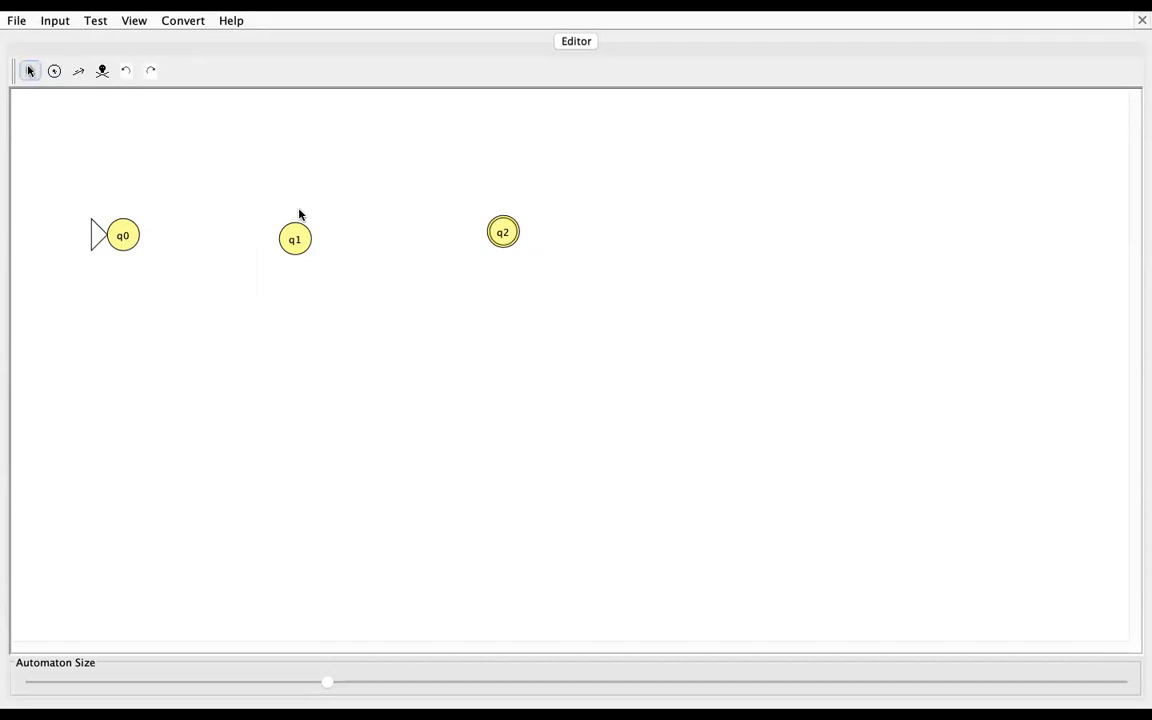
Step: Add a self-loop on q0 that reads a, pops Z and pushes aZ
left_click(78, 71)
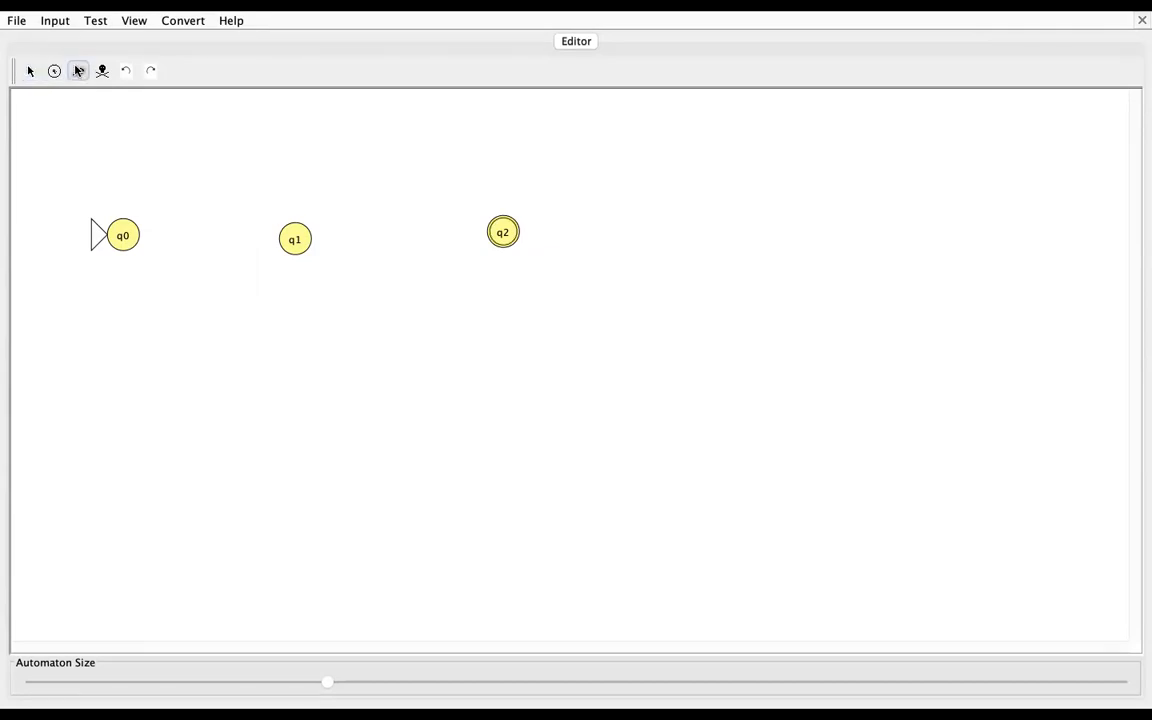
left_click(124, 224)
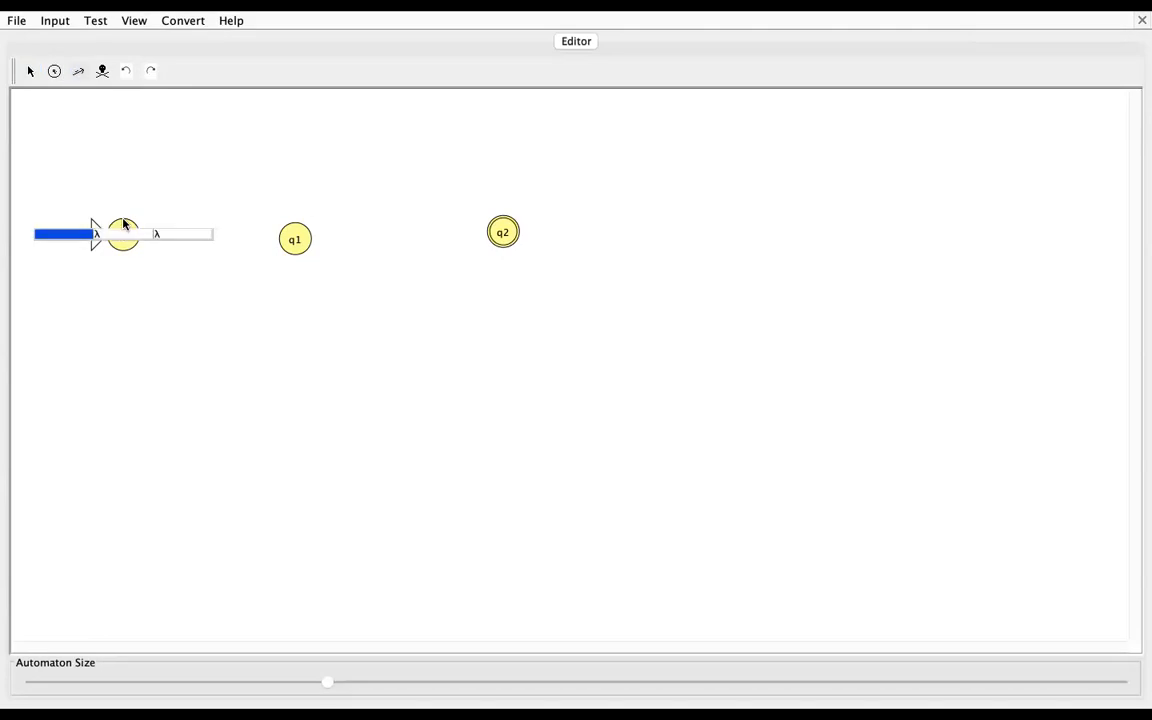
type("a")
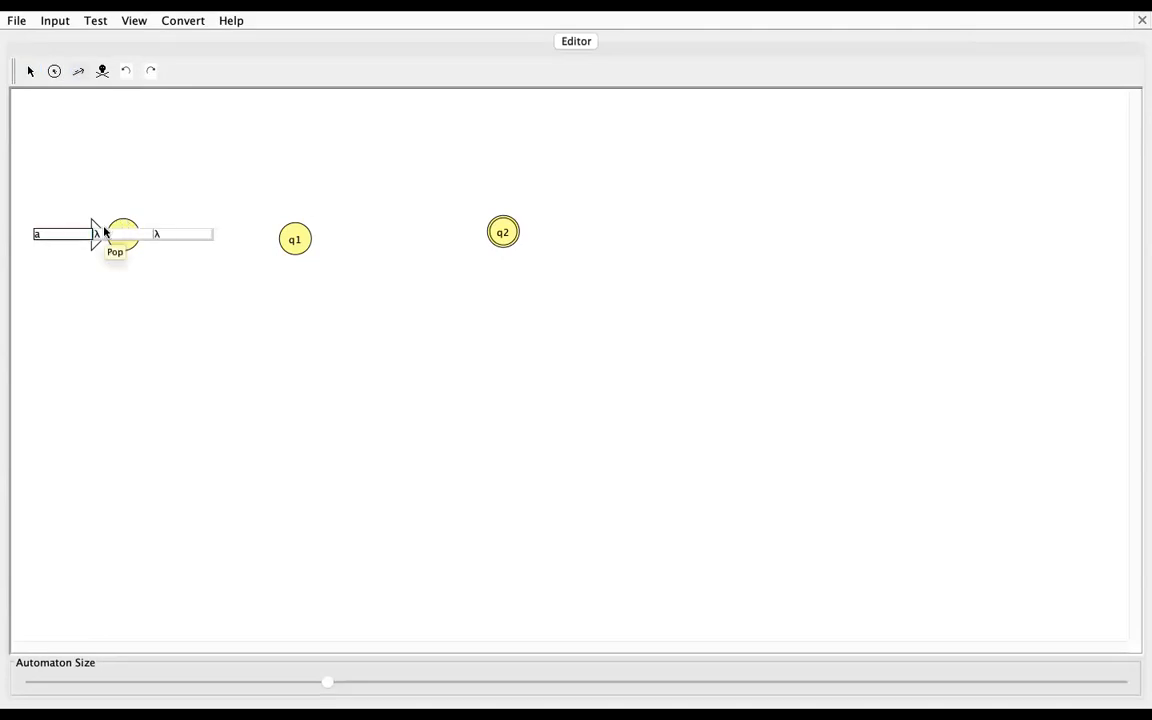
key("Tab")
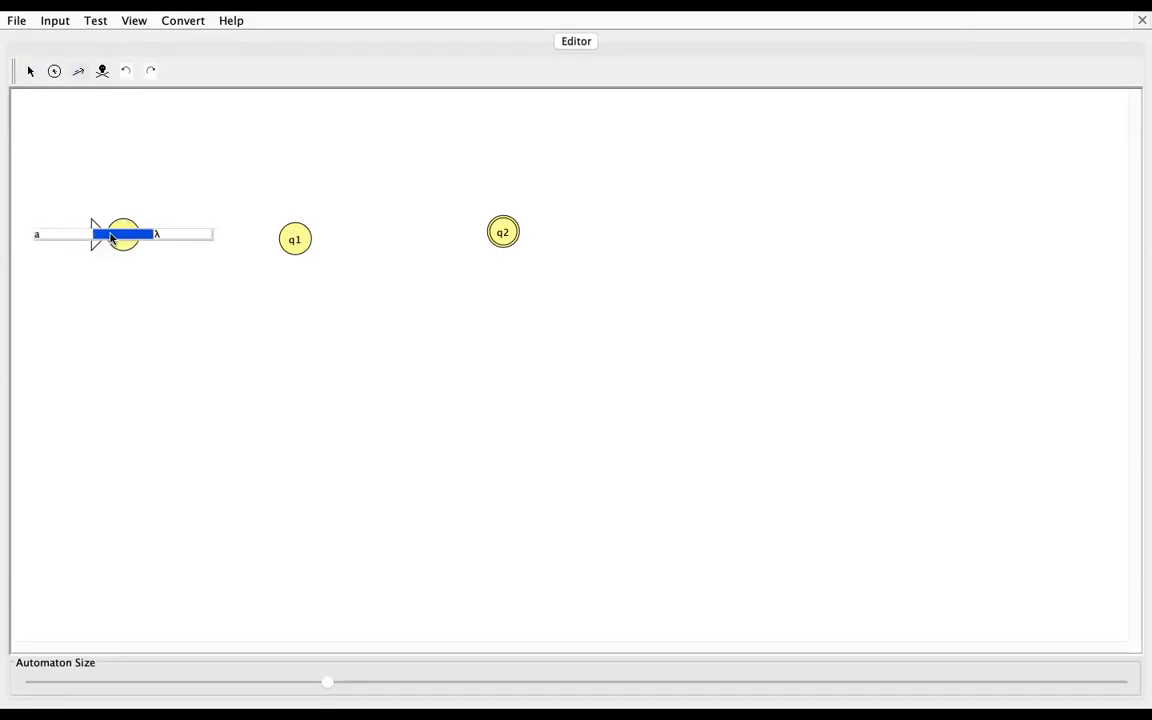
type("Z")
key("Tab")
type("a")
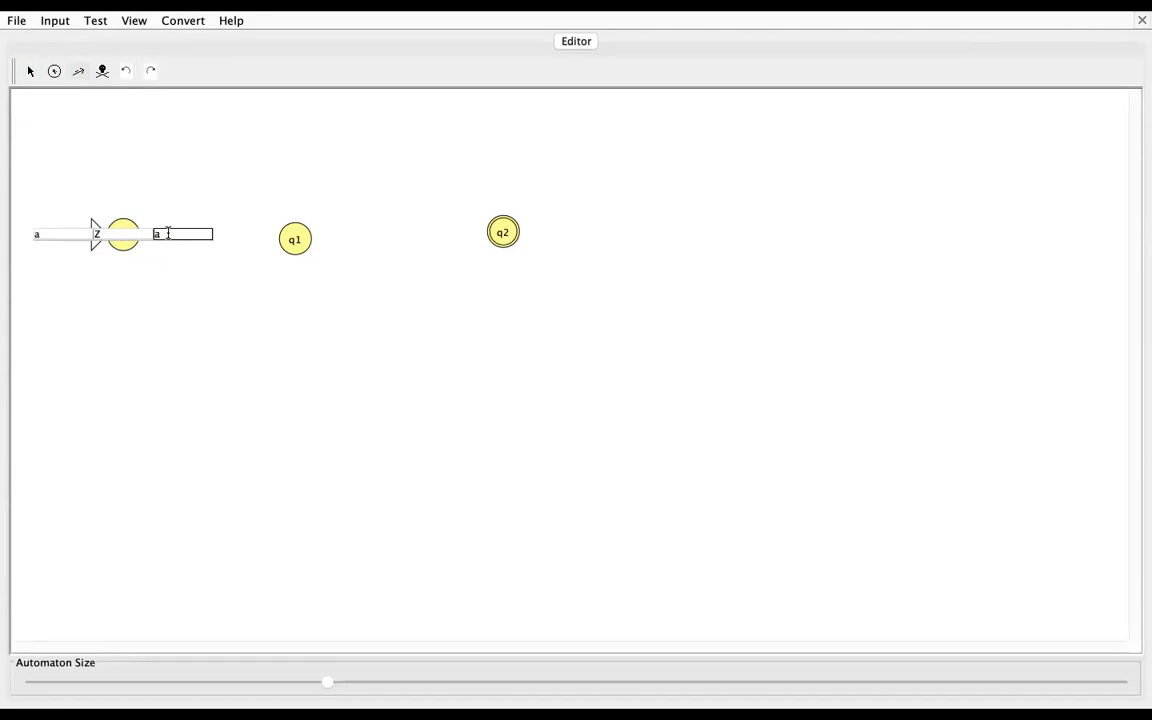
type("Z")
left_click(160, 277)
Step: Delete the stray λ,λ;λ and a,λ;λ transitions from q0's self-loop
left_click(121, 231)
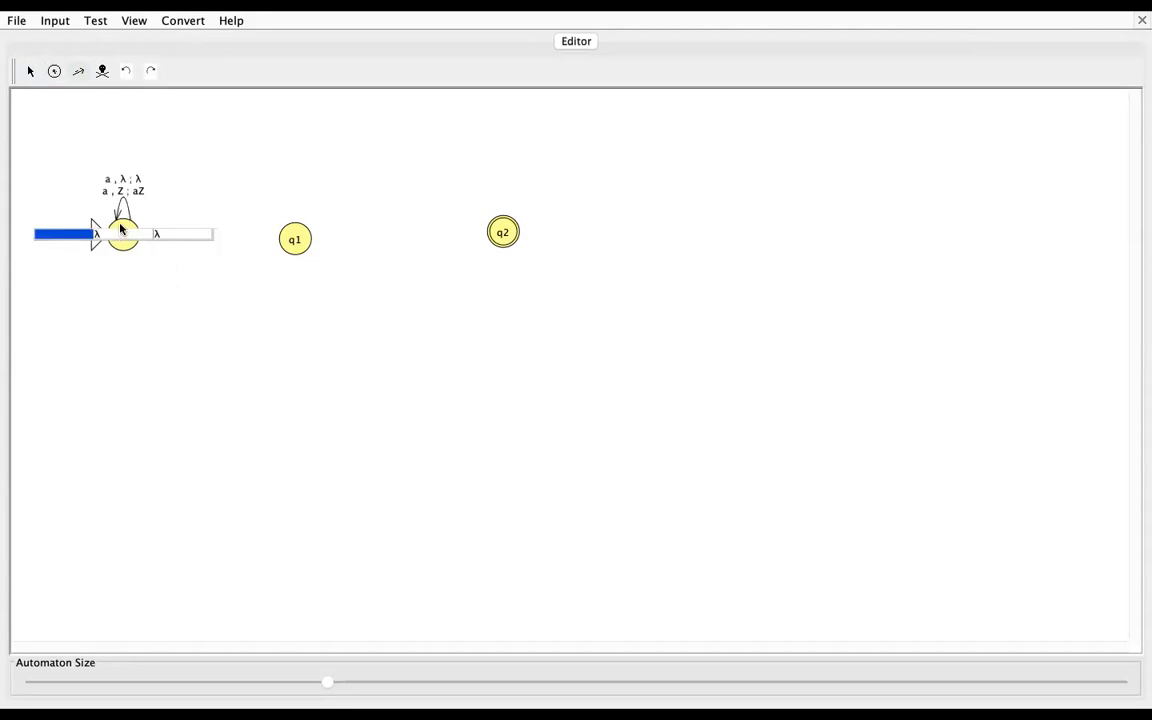
left_click(121, 231)
left_click(102, 71)
left_click(123, 170)
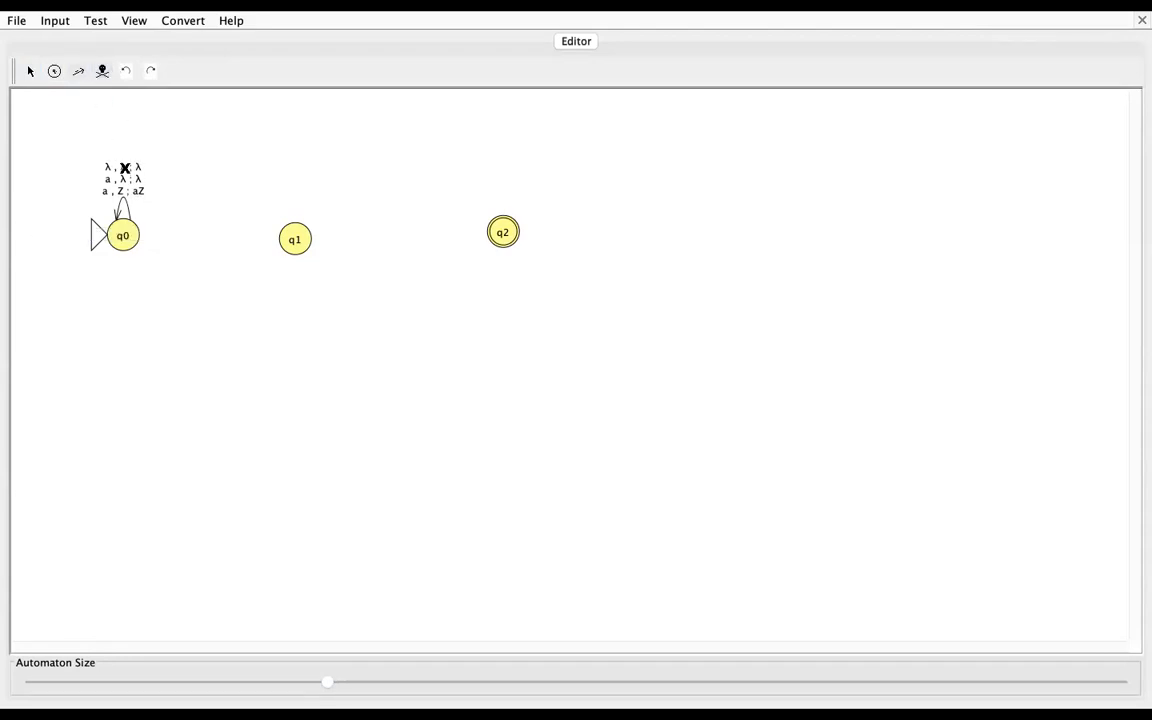
left_click(127, 164)
left_click(127, 177)
Step: Add a second self-loop transition on q0 that reads a, pops a and pushes aa
left_click(79, 71)
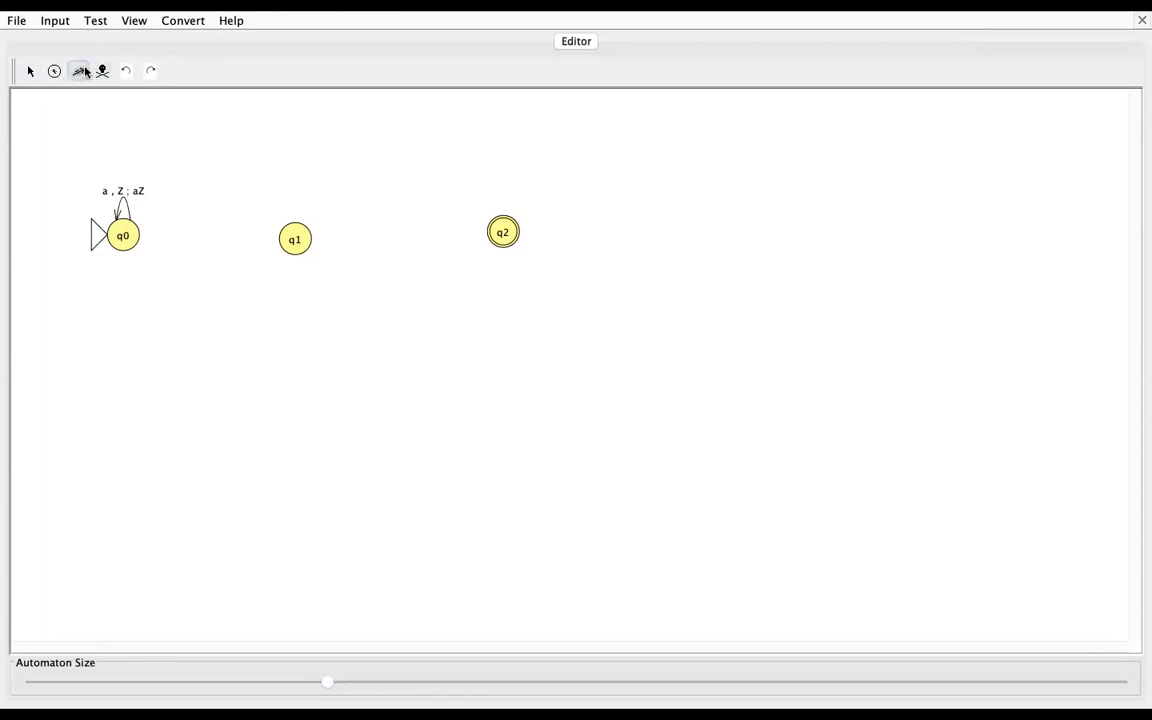
left_click(122, 214)
type("a")
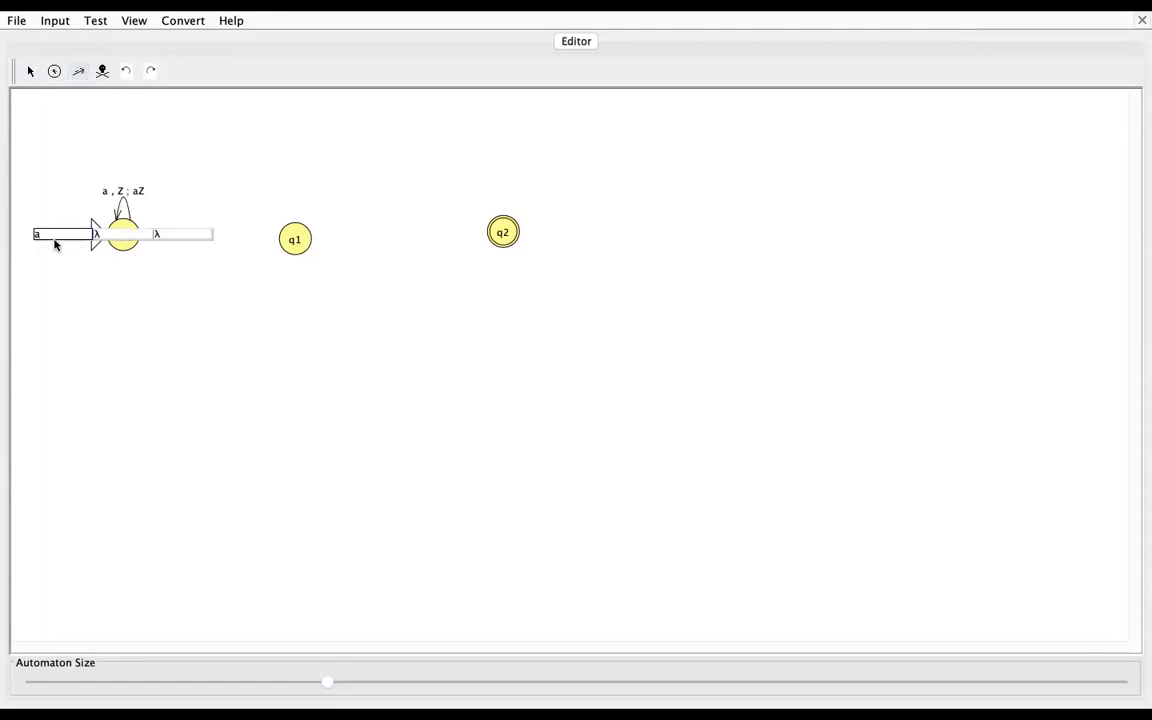
left_click(103, 238)
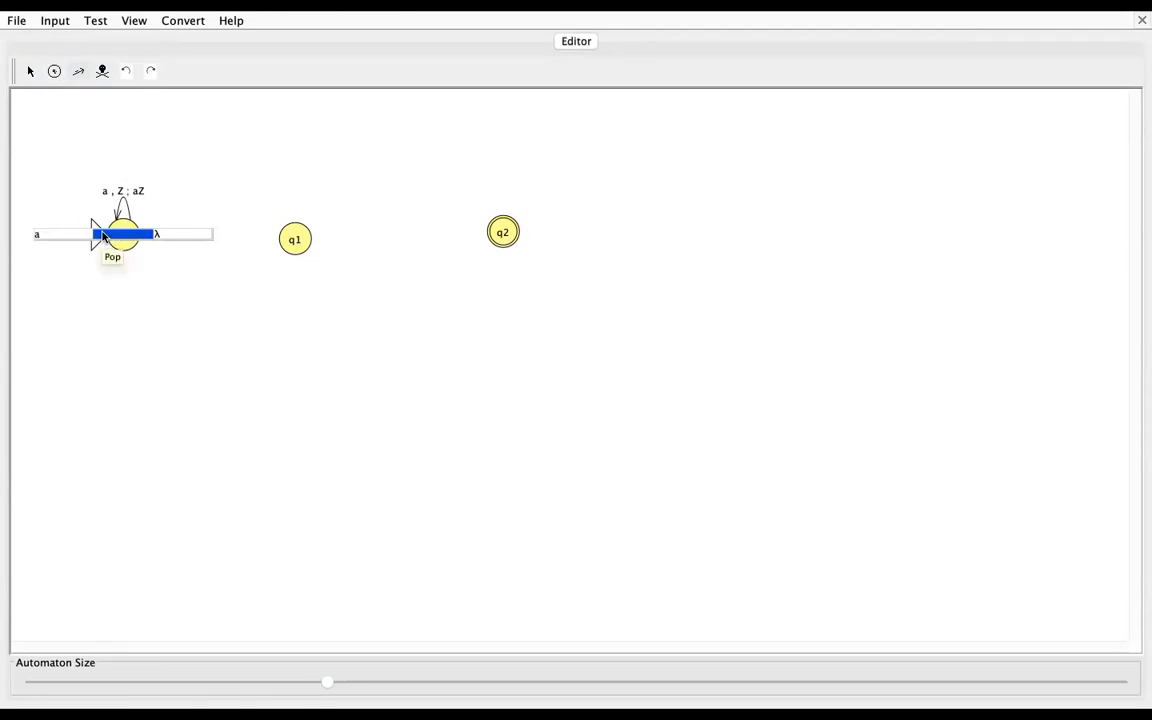
type("a")
left_click(168, 236)
type("aa")
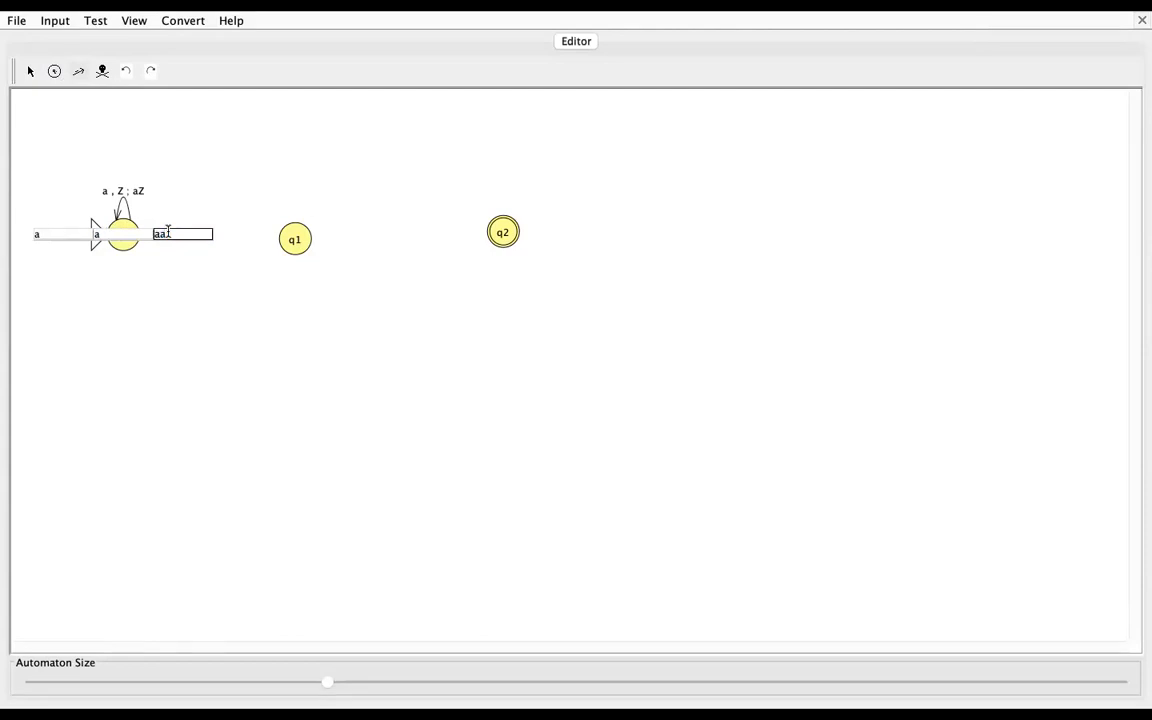
key("Return")
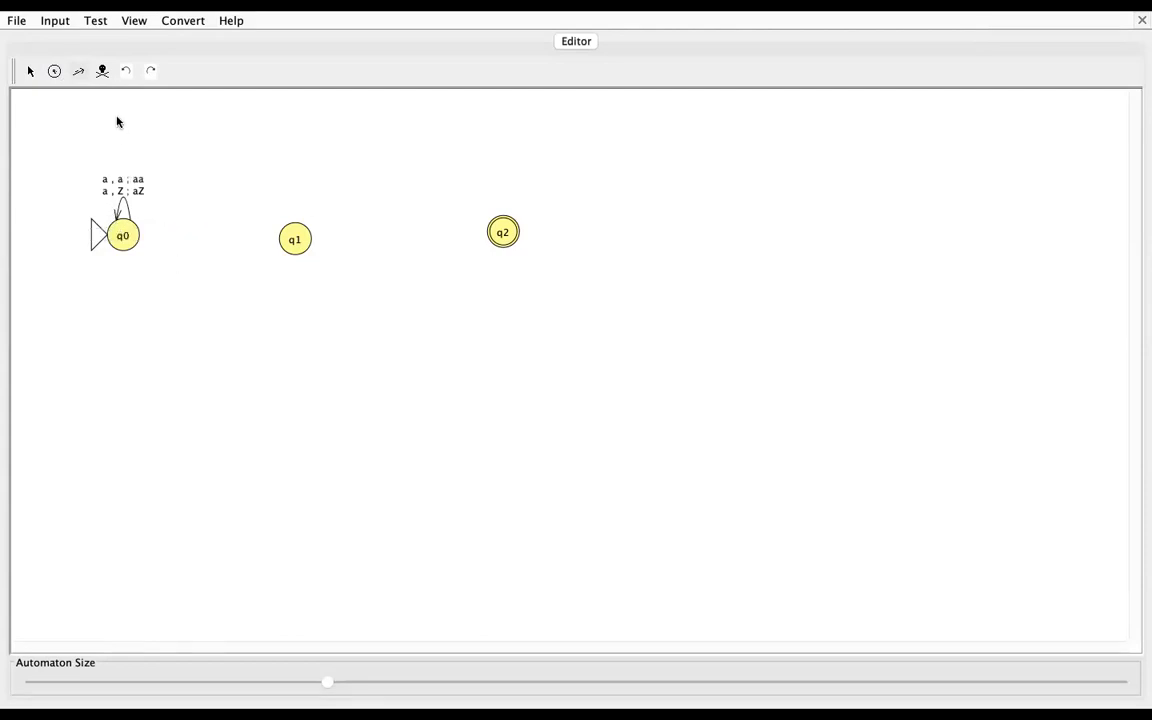
Step: Add a transition from q0 to q1 that reads b, pops a and pushes λ
left_click_drag(131, 238, 296, 241)
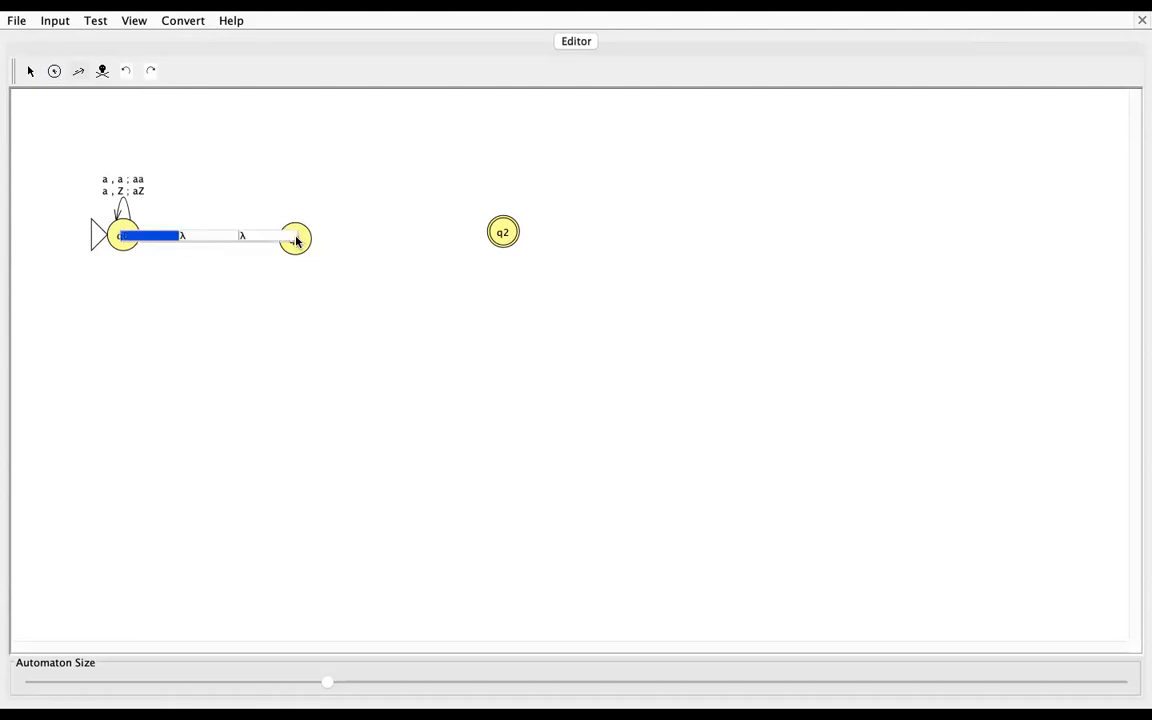
type("b")
left_click(195, 237)
type("a")
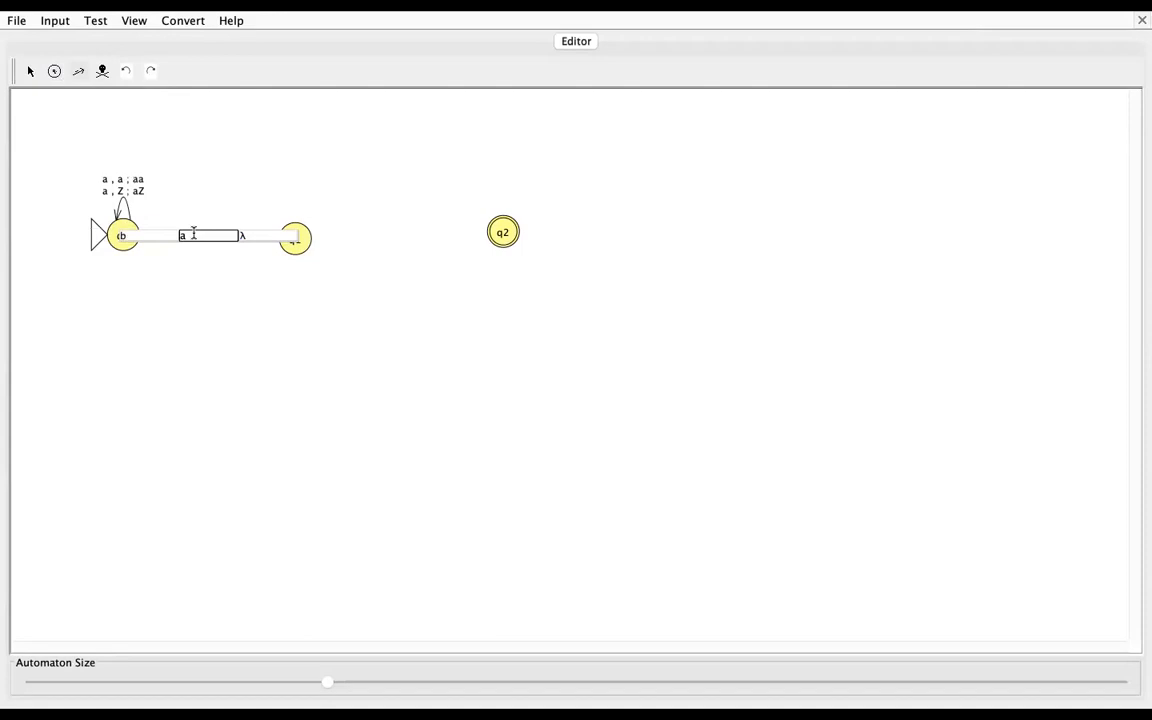
left_click(262, 237)
left_click(293, 306)
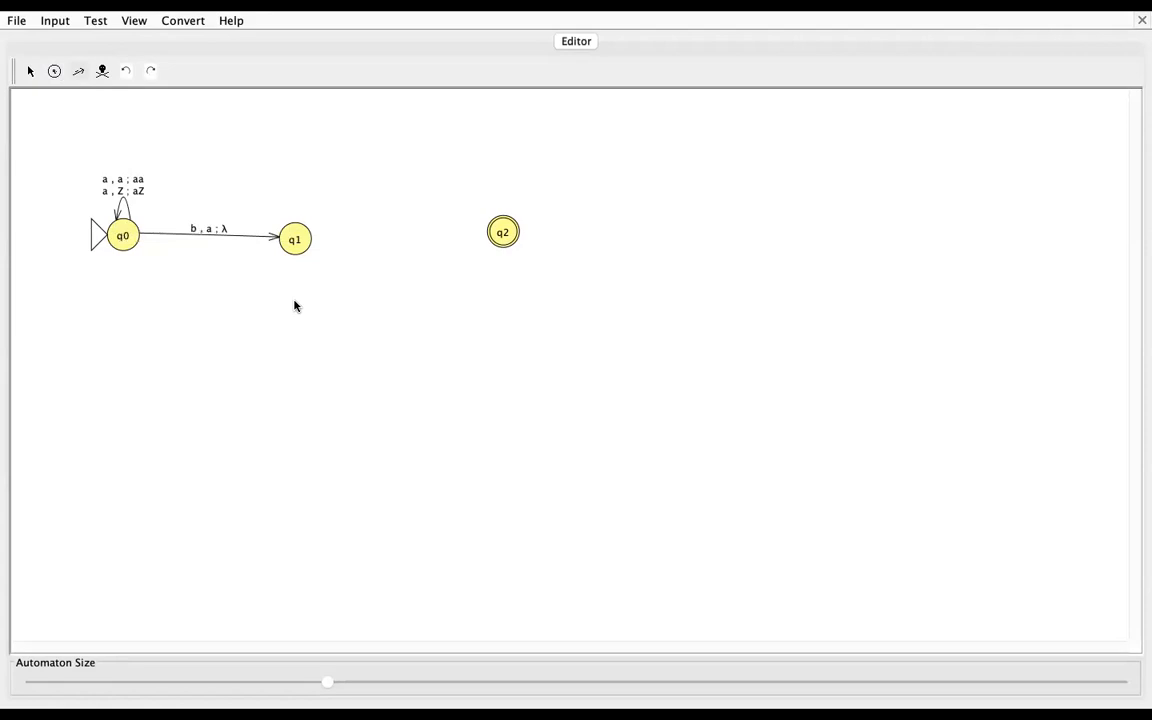
Step: Add a self-loop on q1 that reads b, pops a and pushes λ
left_click(305, 237)
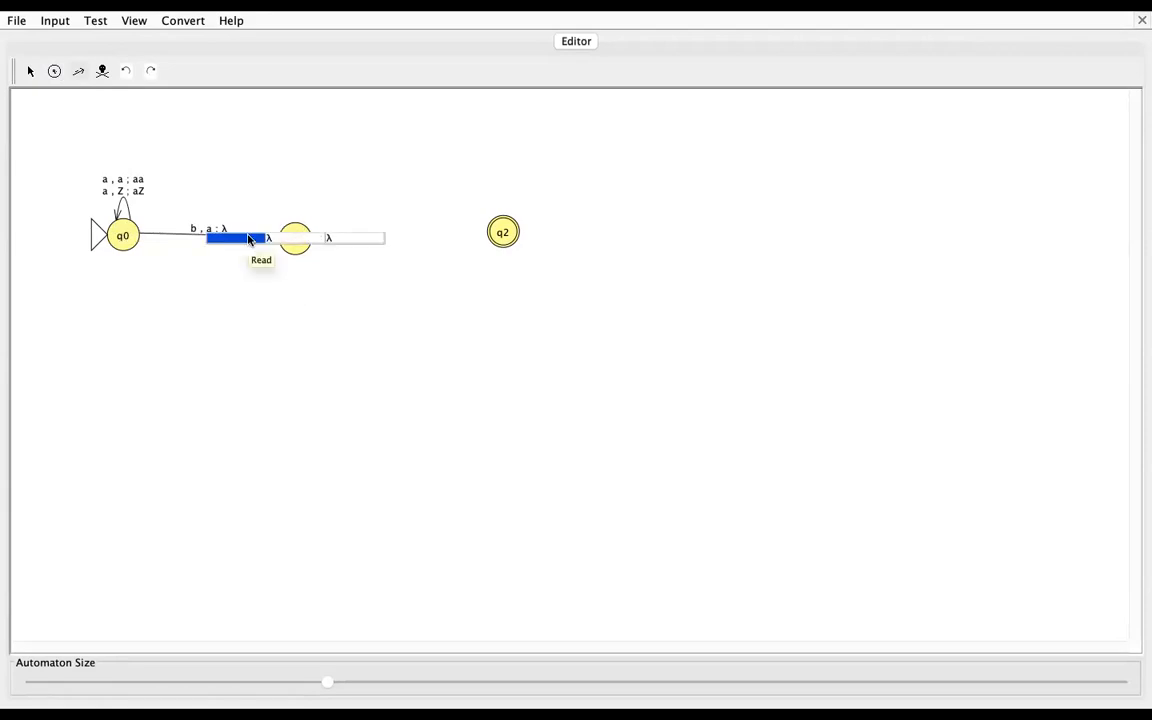
type("b")
left_click(295, 237)
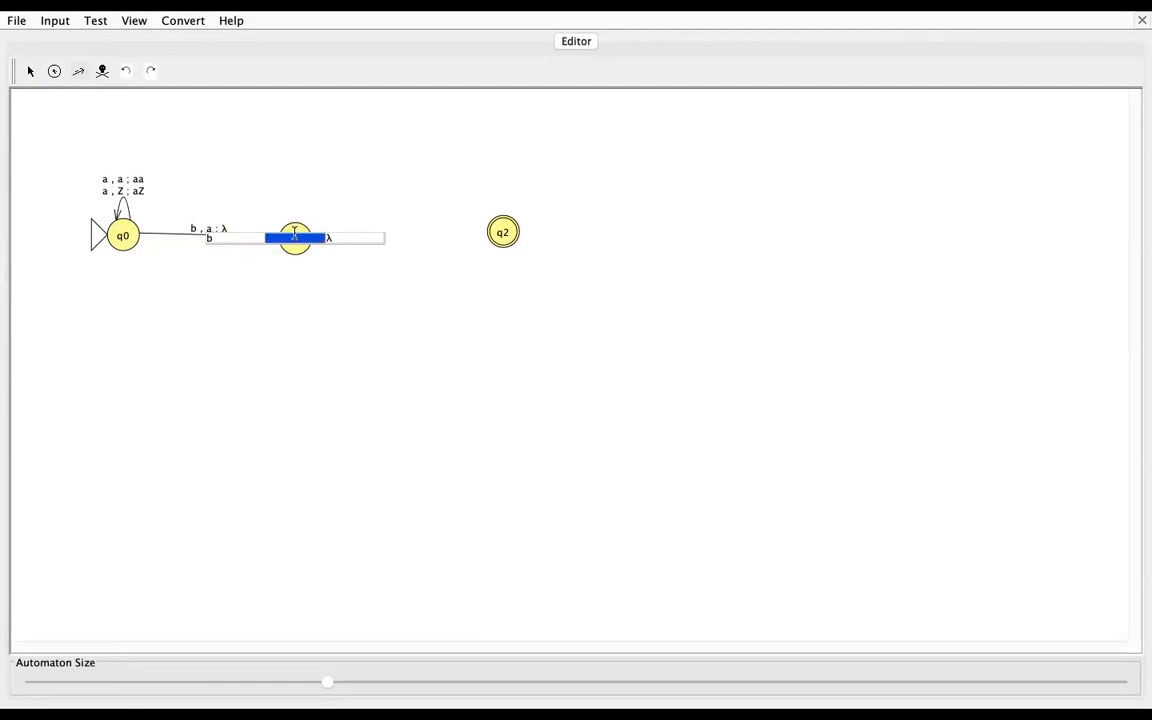
type("a")
key("Return")
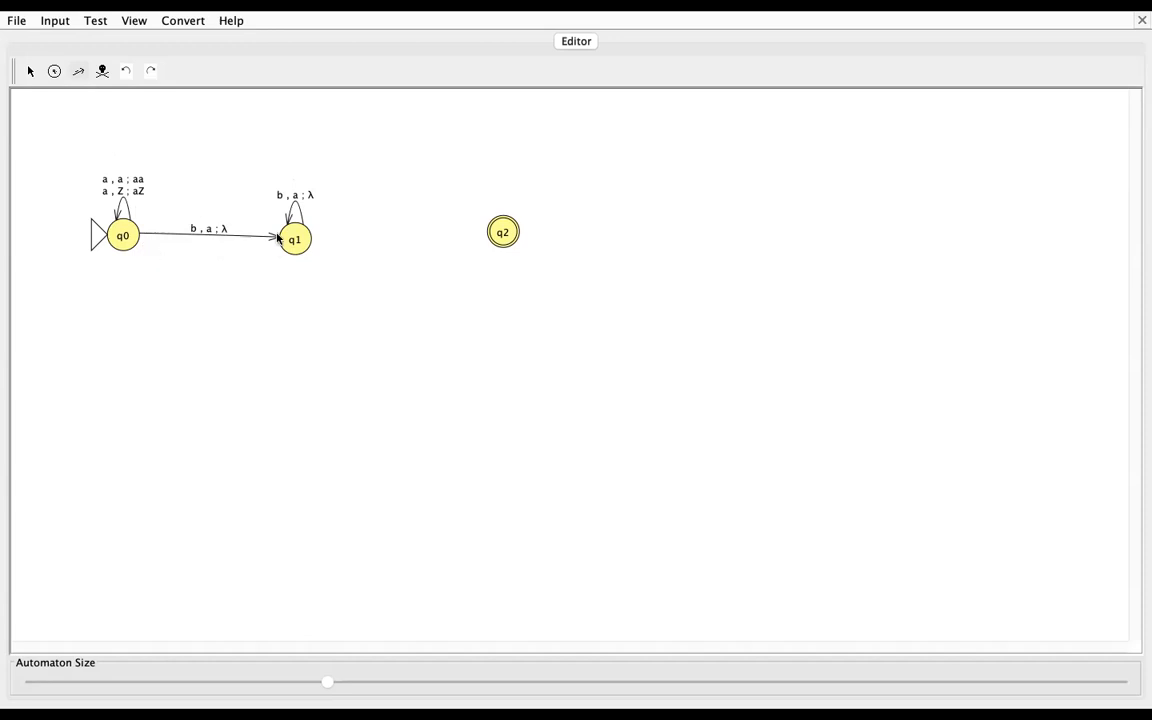
Step: Add a transition from q1 to q2 that reads c, pops Z and pushes Z
left_click_drag(296, 238, 506, 239)
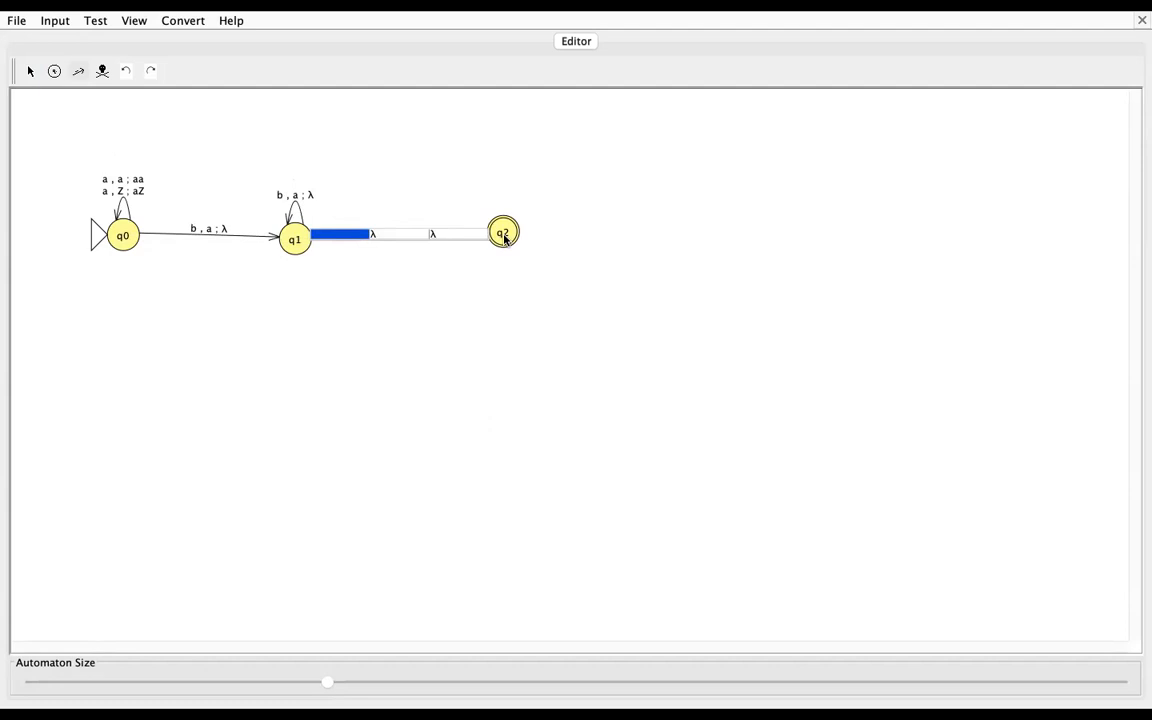
type("c")
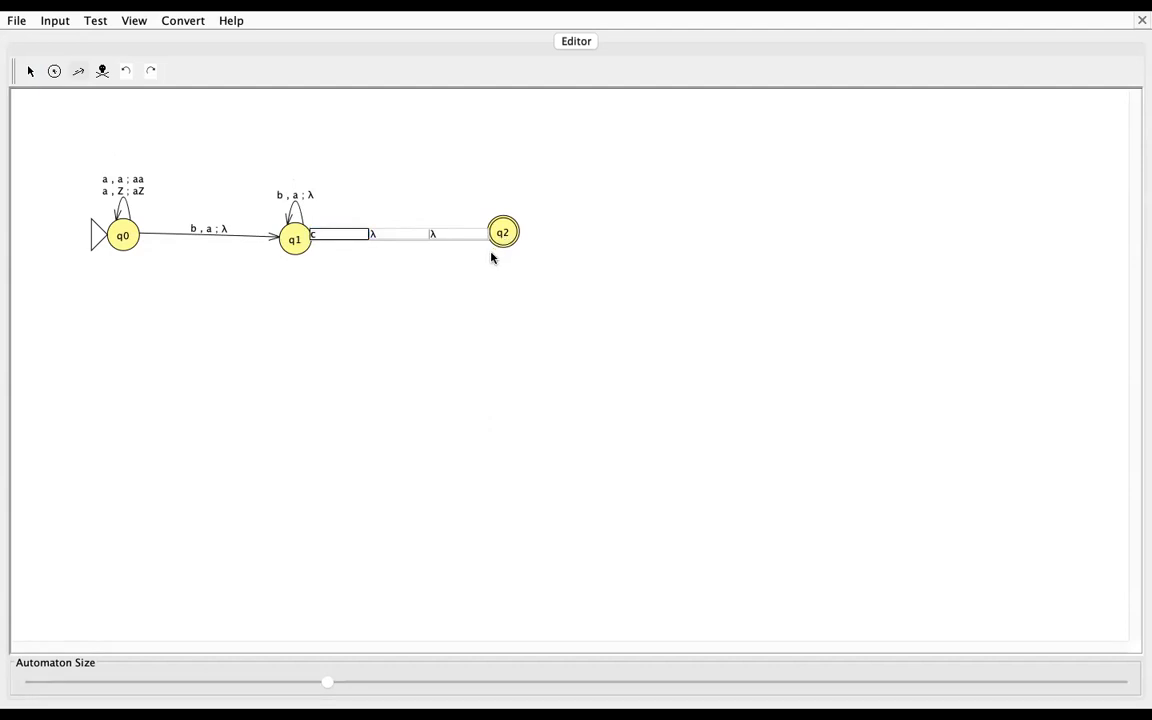
left_click(405, 235)
type("Z")
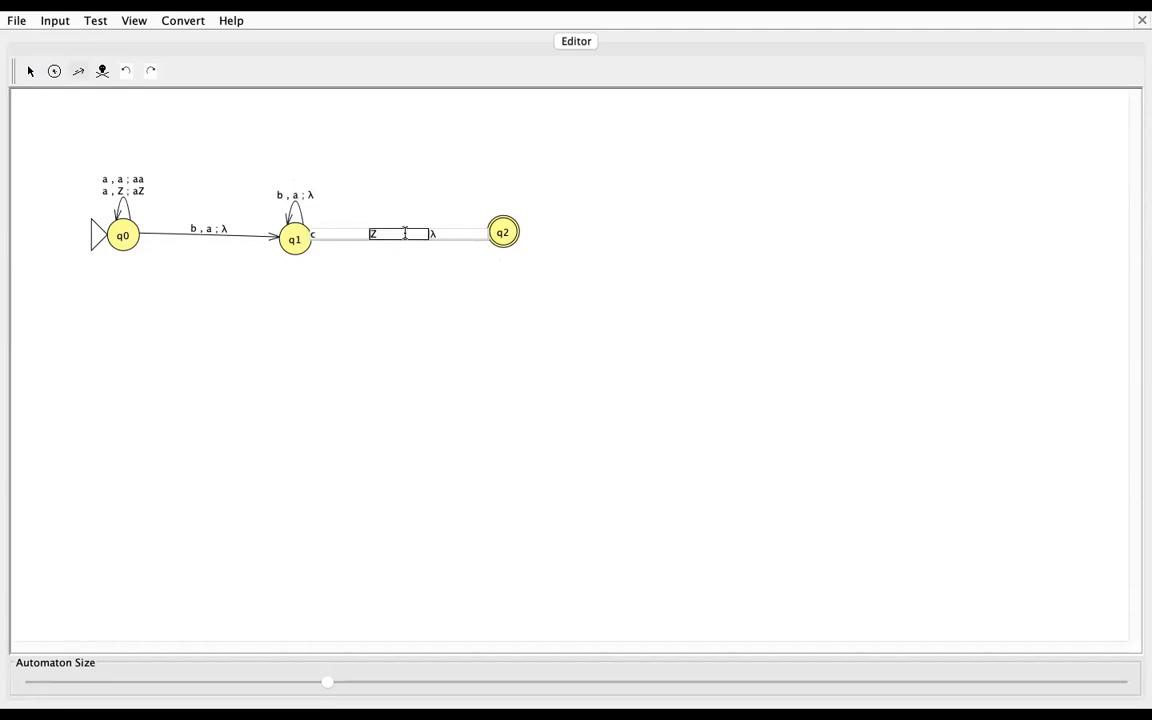
left_click(460, 235)
type("Z")
left_click(503, 232)
Step: Add a self-loop on q2 that reads c, pops Z and pushes Z
left_click(503, 232)
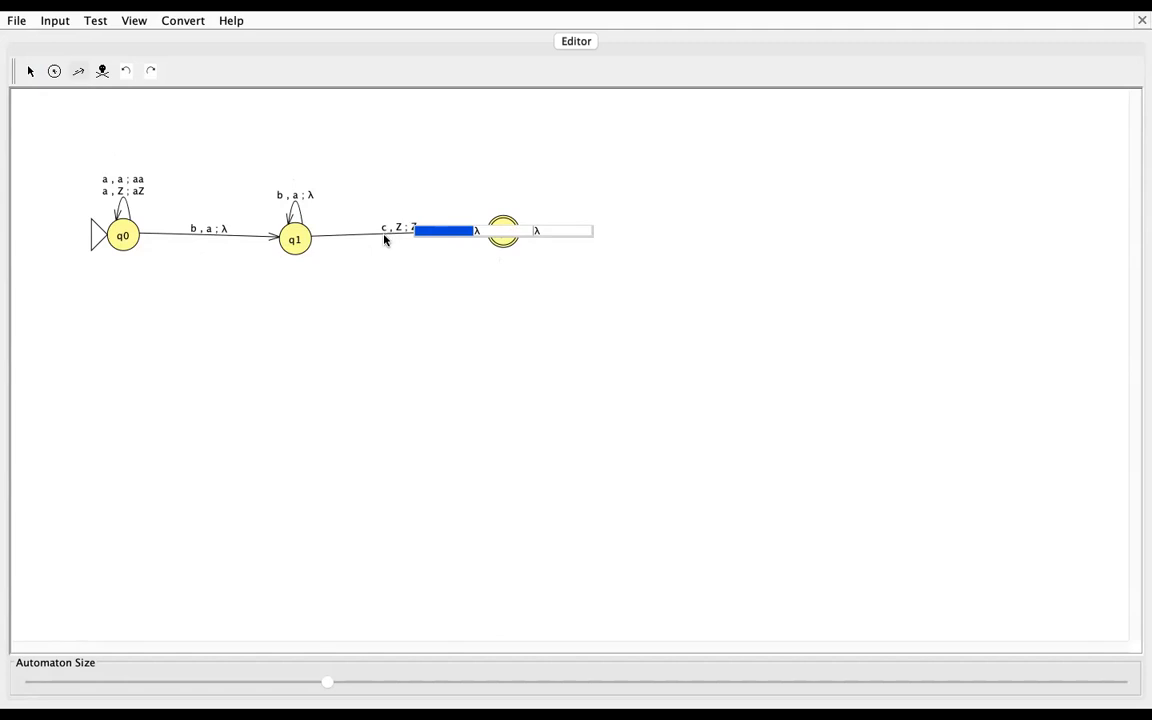
type("c")
left_click(497, 232)
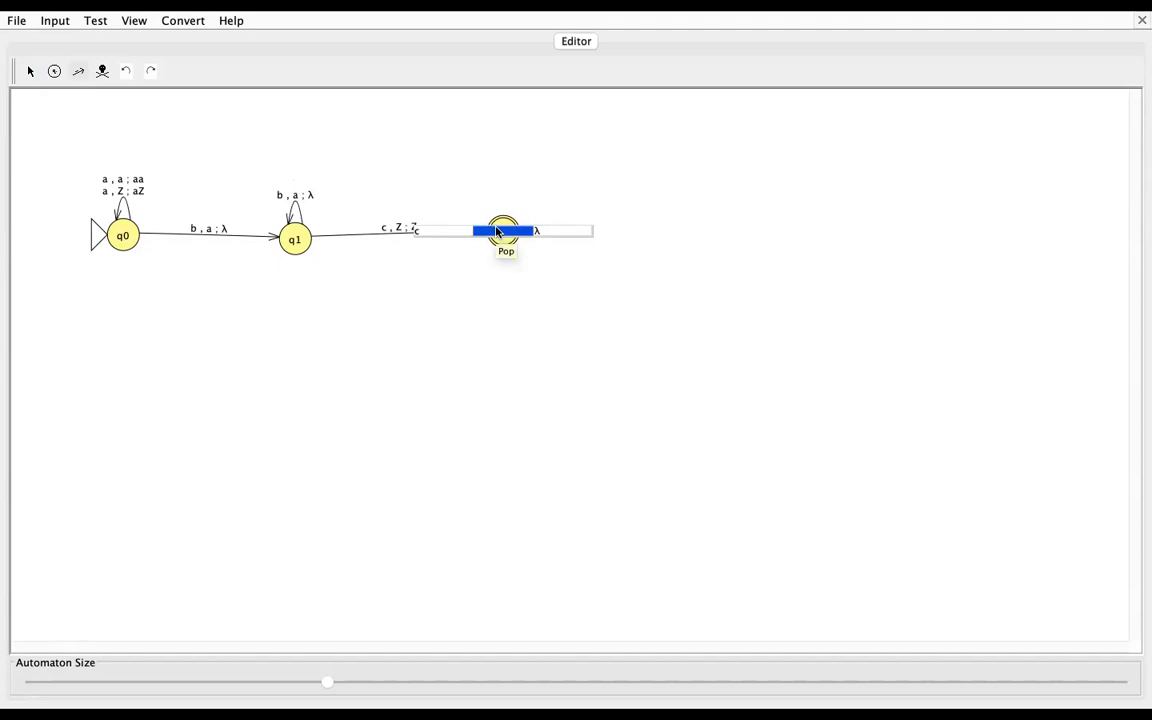
type("Z")
left_click(568, 231)
type("Z")
left_click(563, 275)
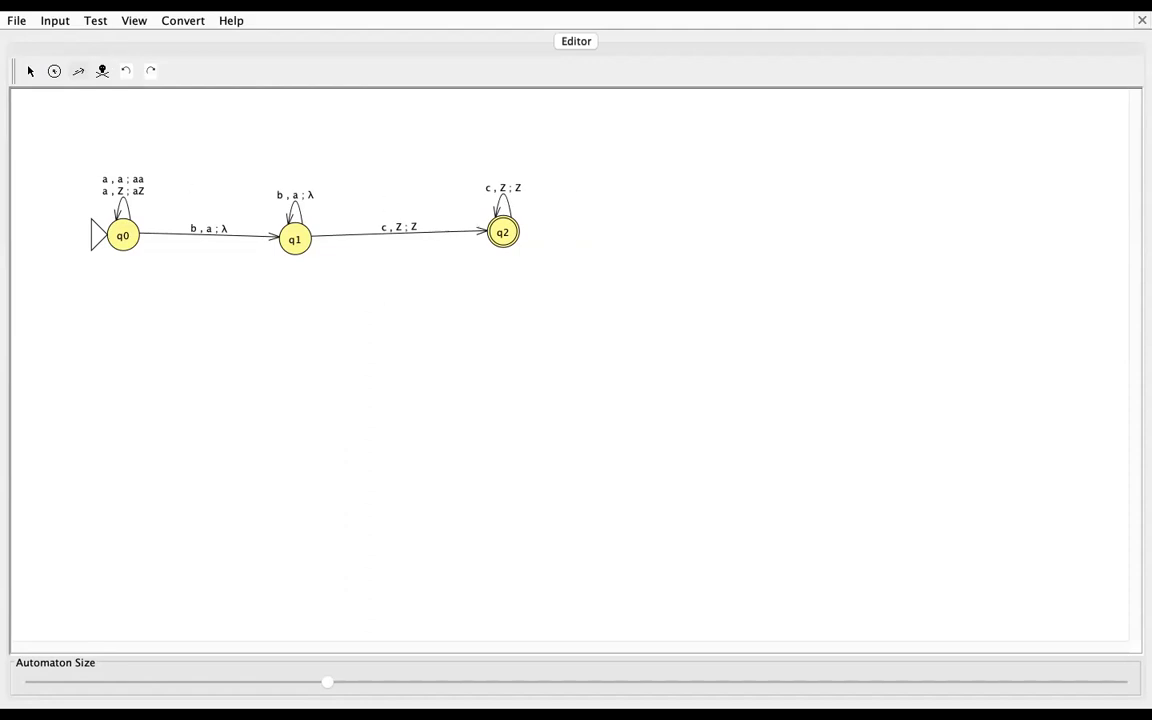
Step: Run a Step with Closure simulation on the input string aabbc, stepping until the whole string is read
left_click(58, 22)
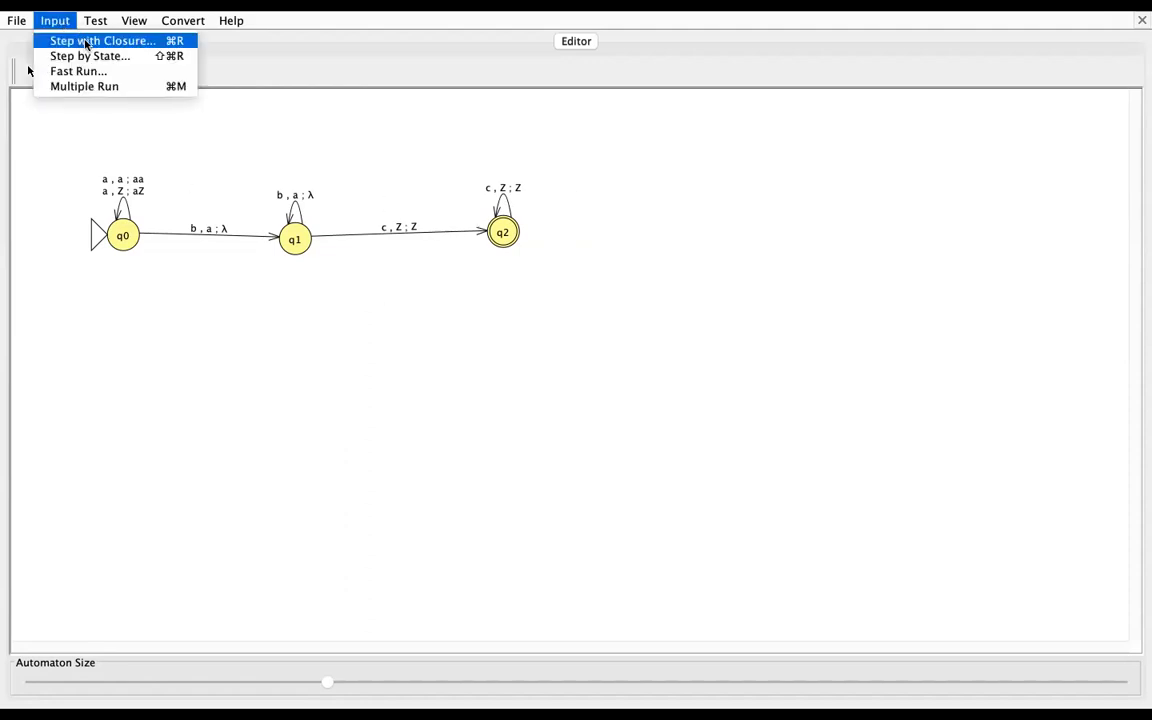
left_click(85, 43)
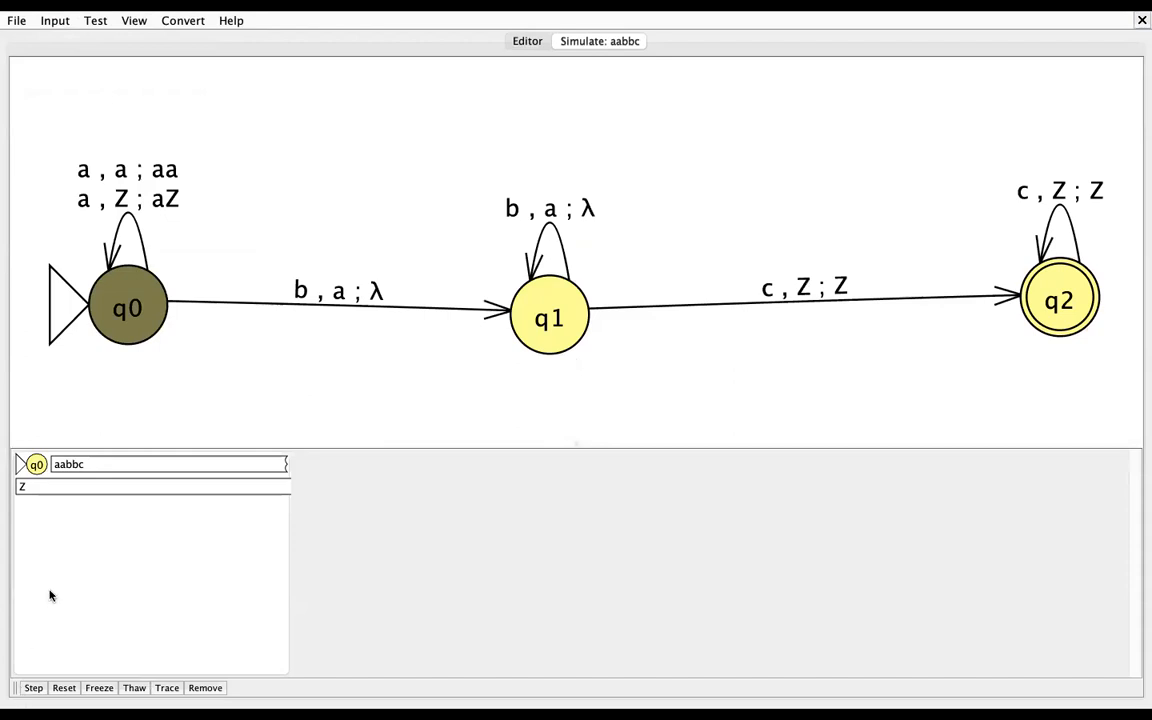
left_click(34, 687)
left_click(34, 687)
left_click(34, 687)
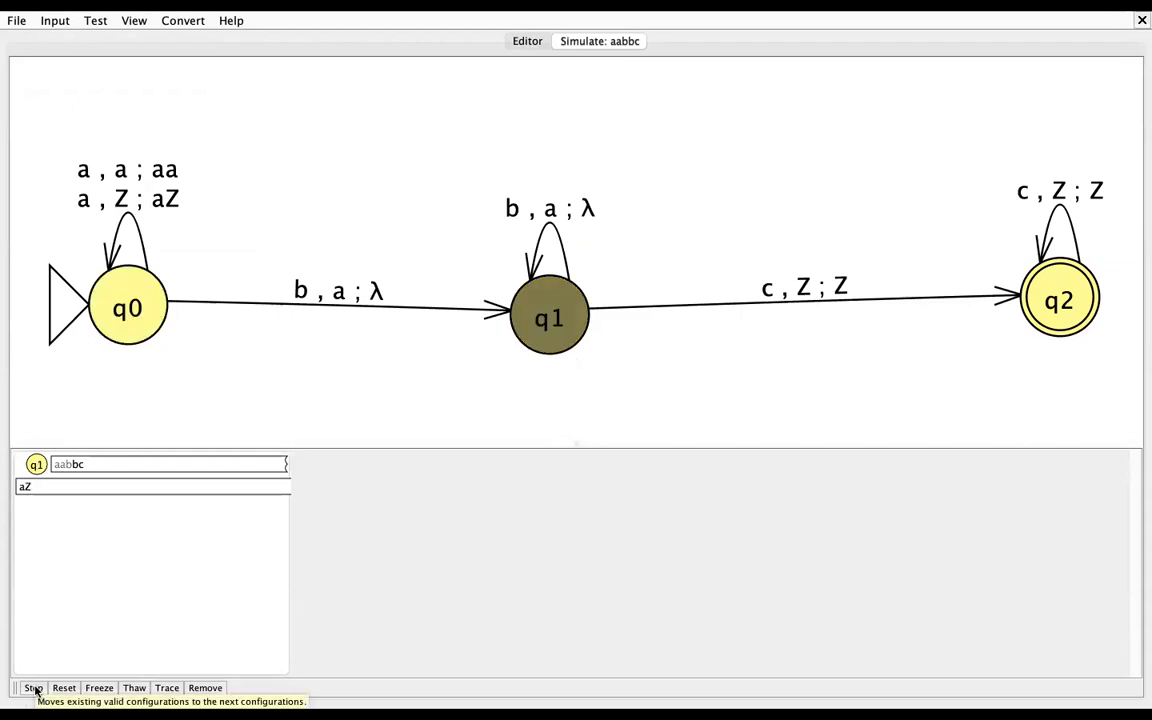
left_click(34, 687)
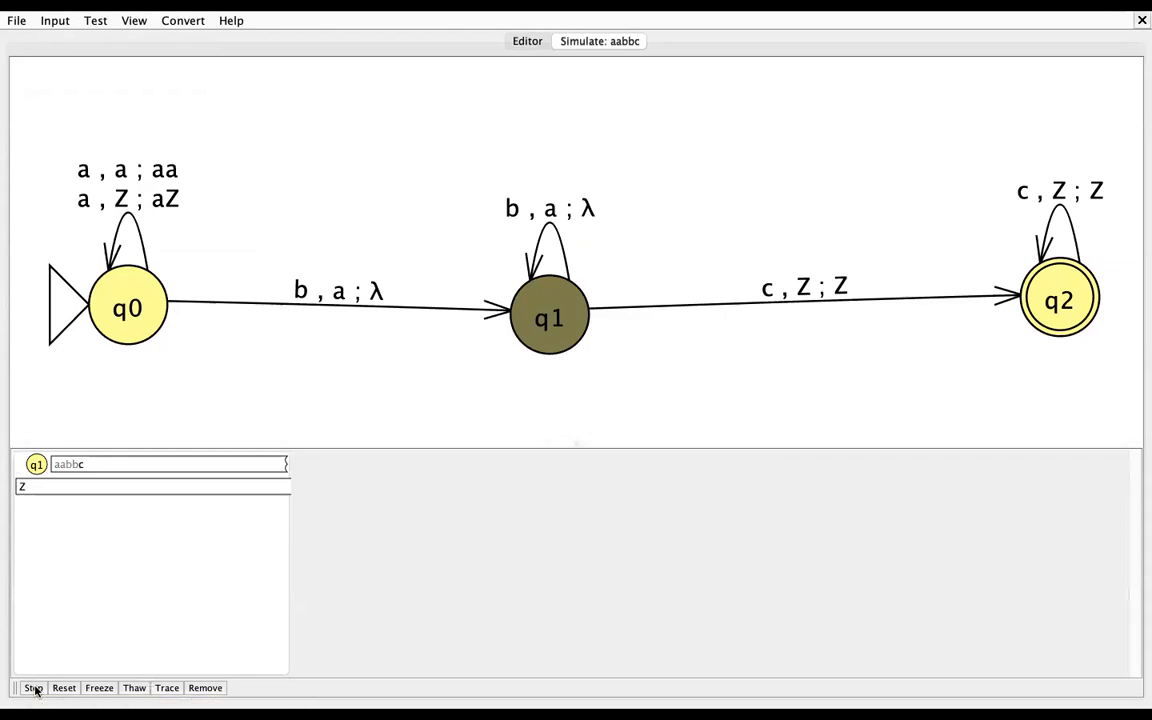
left_click(34, 687)
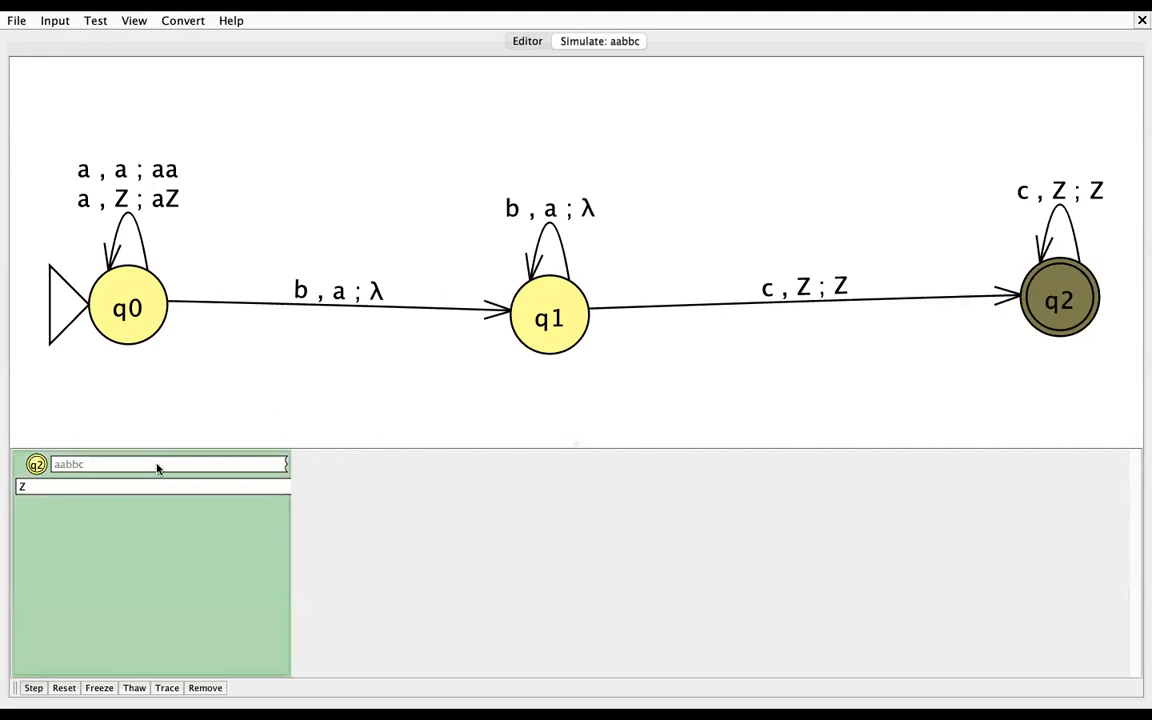
Step: Run another Step with Closure simulation on the input string aabbbcc, stepping until no configuration is left
left_click(44, 24)
left_click(86, 38)
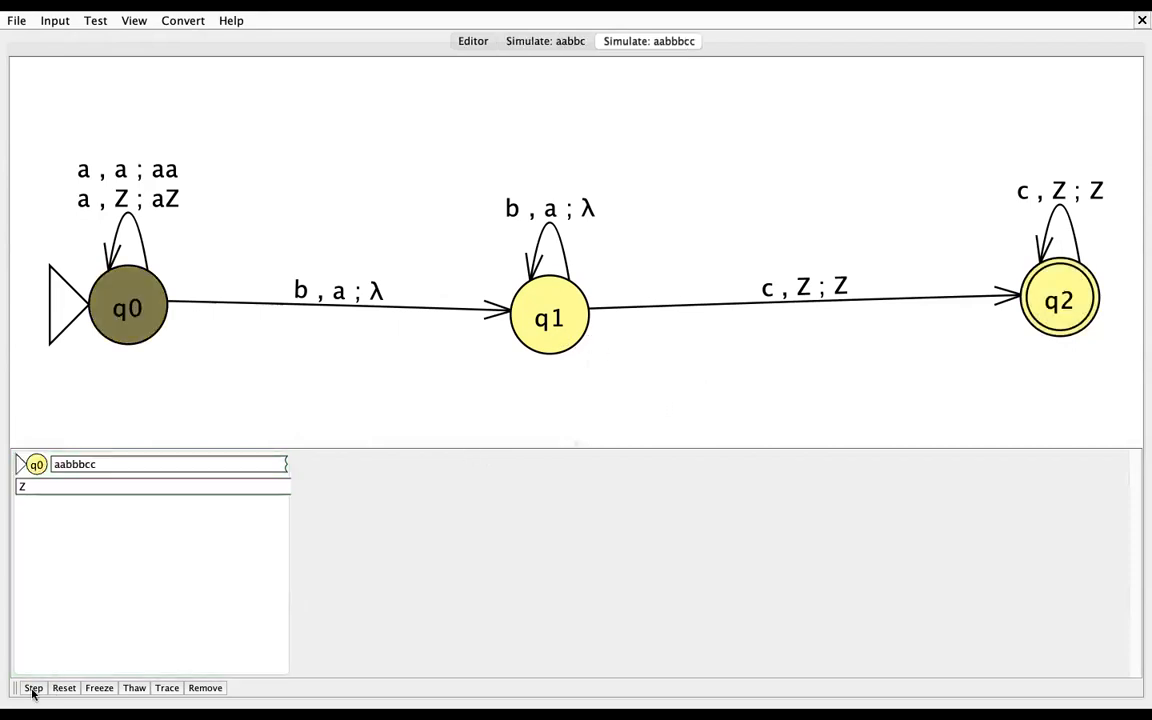
left_click(33, 688)
left_click(33, 688)
left_click(33, 688)
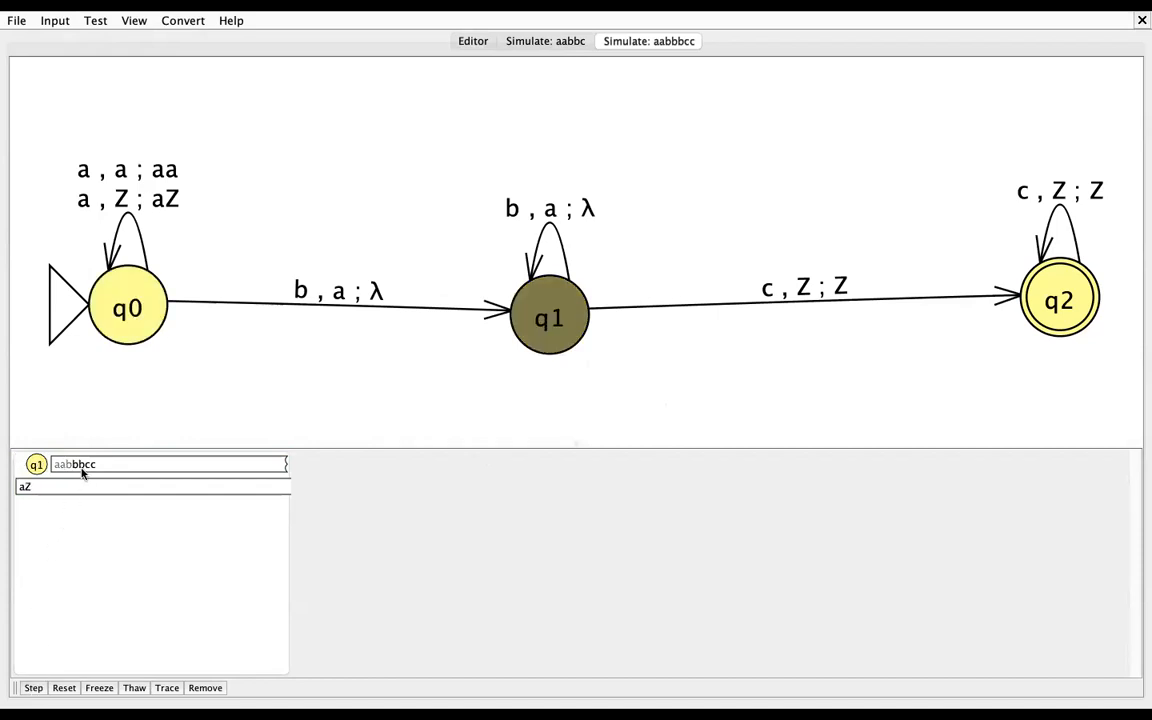
left_click(30, 689)
left_click(33, 688)
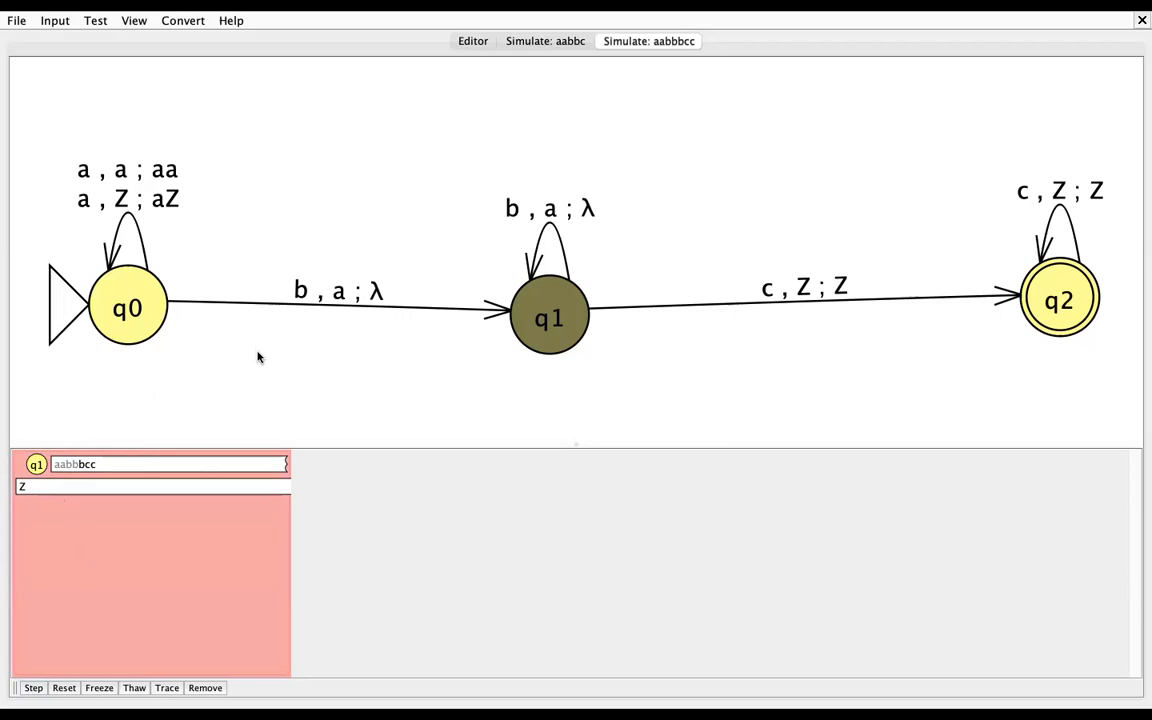
left_click(33, 688)
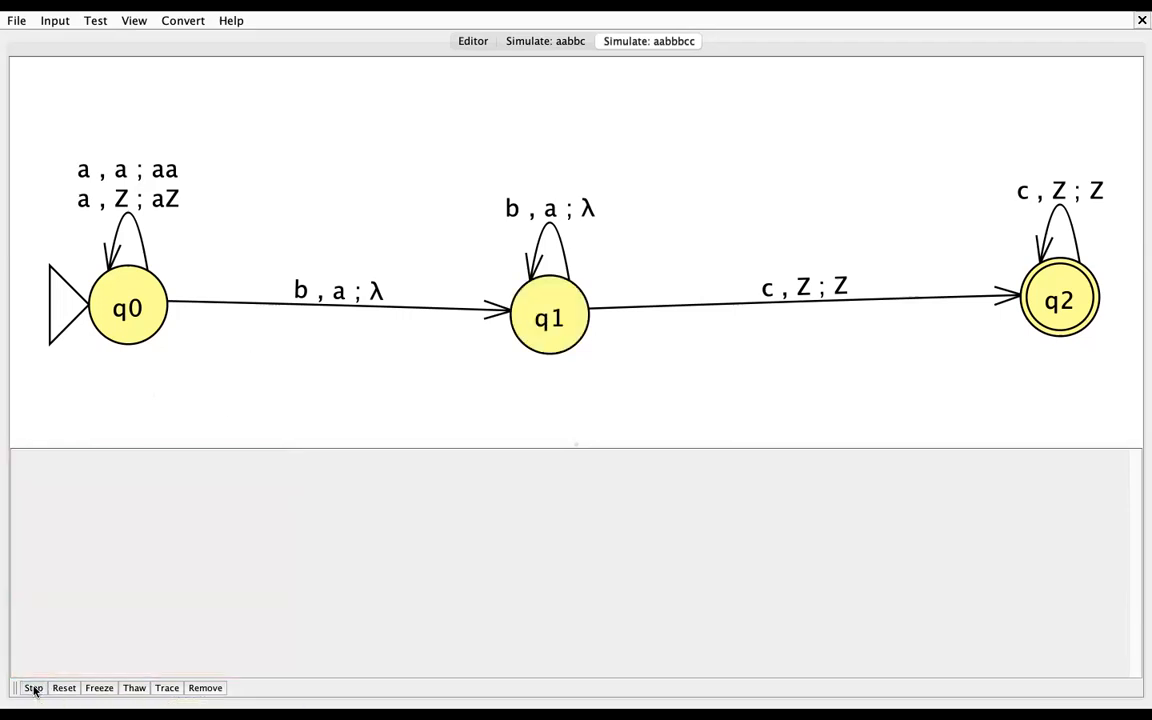